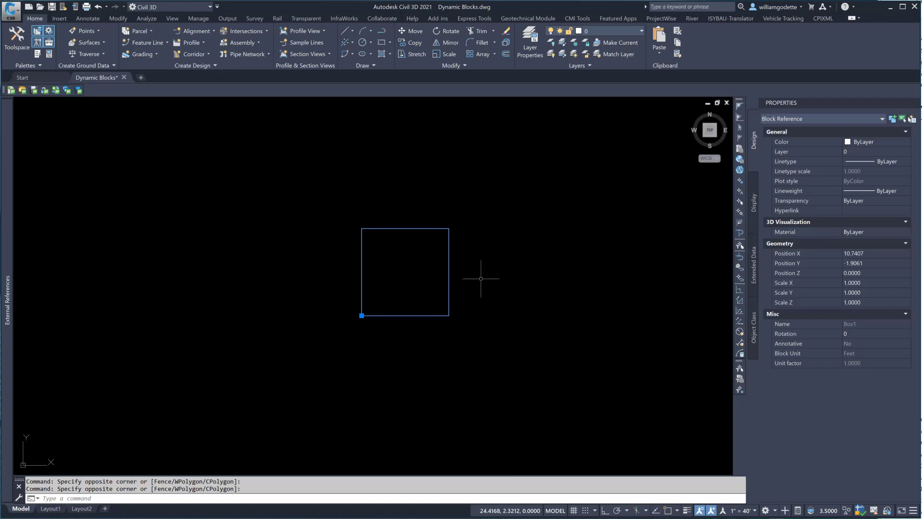
# Step: Open the Box1 block definition for editing in the Block Editor and show the available parameter tools
pyautogui.press('Escape')
pyautogui.click(476, 291)
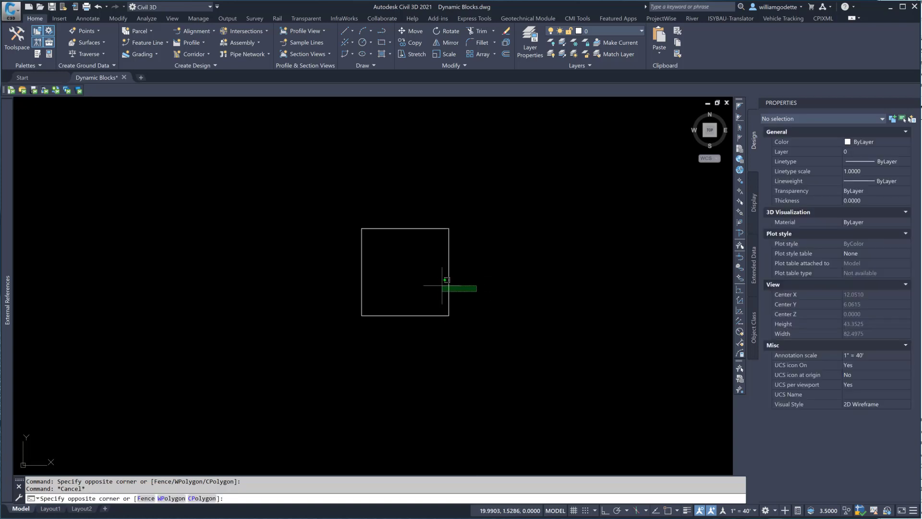
pyautogui.click(438, 283)
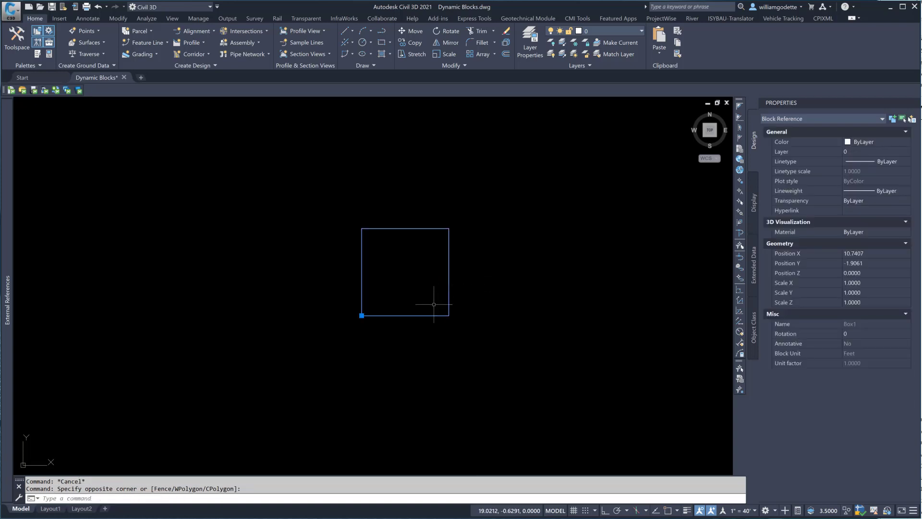
pyautogui.write('be')
pyautogui.press('Return')
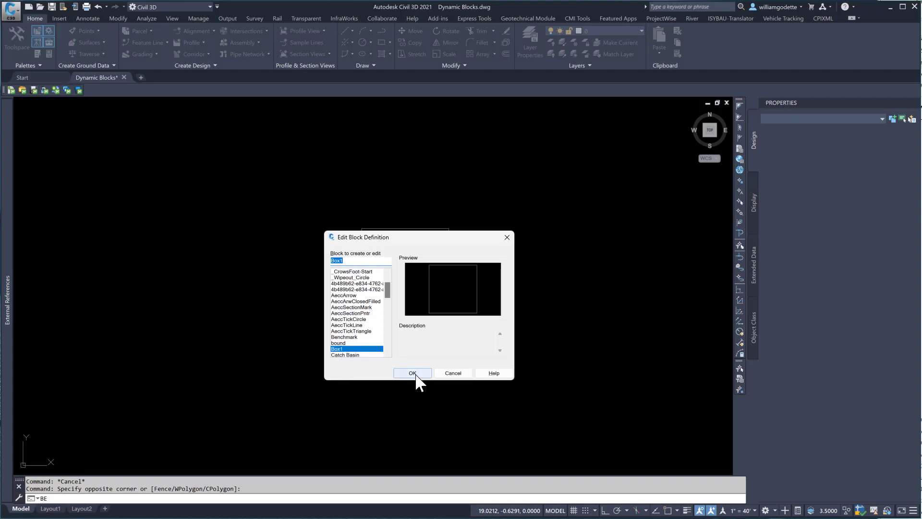
pyautogui.click(415, 376)
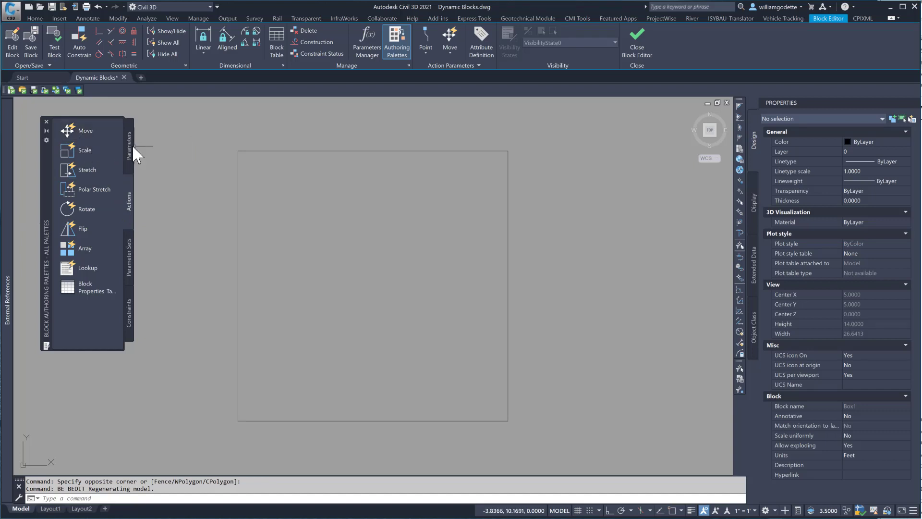
pyautogui.click(129, 146)
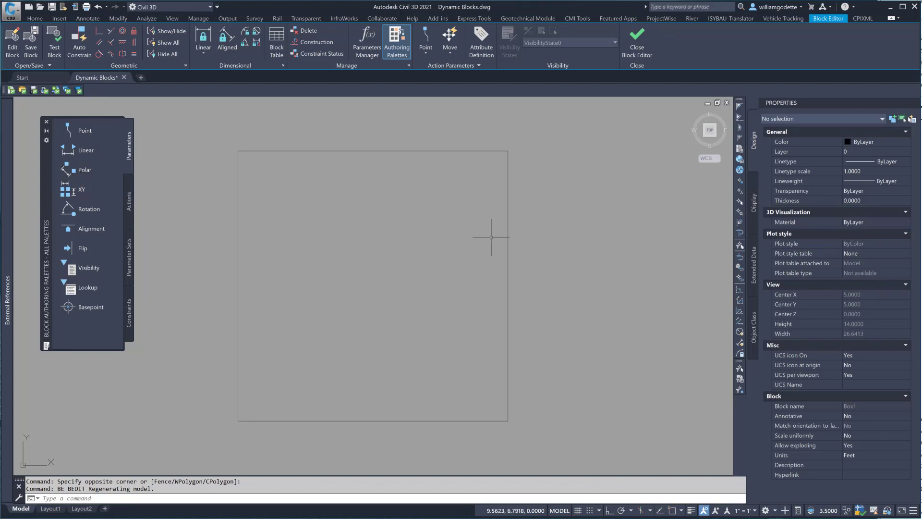
pyautogui.press('Escape')
pyautogui.write('c')
pyautogui.press('Return')
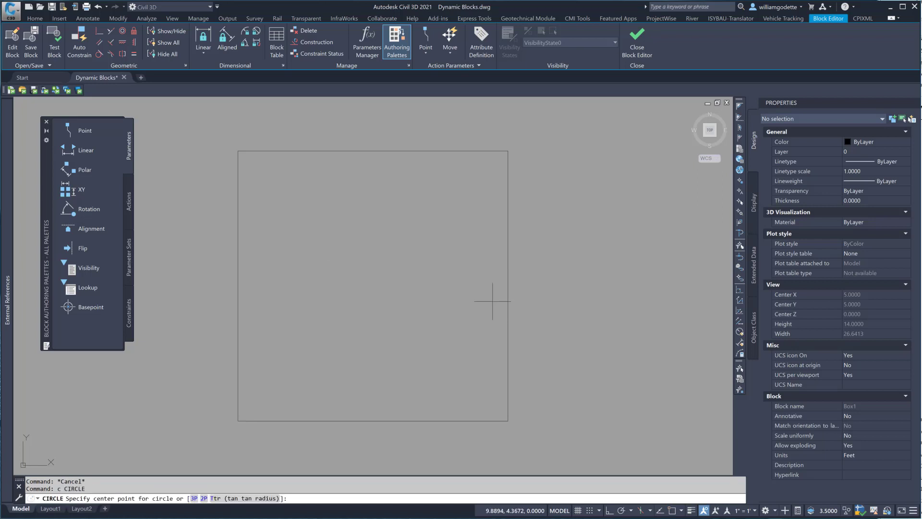
pyautogui.press('Escape')
pyautogui.press('Escape')
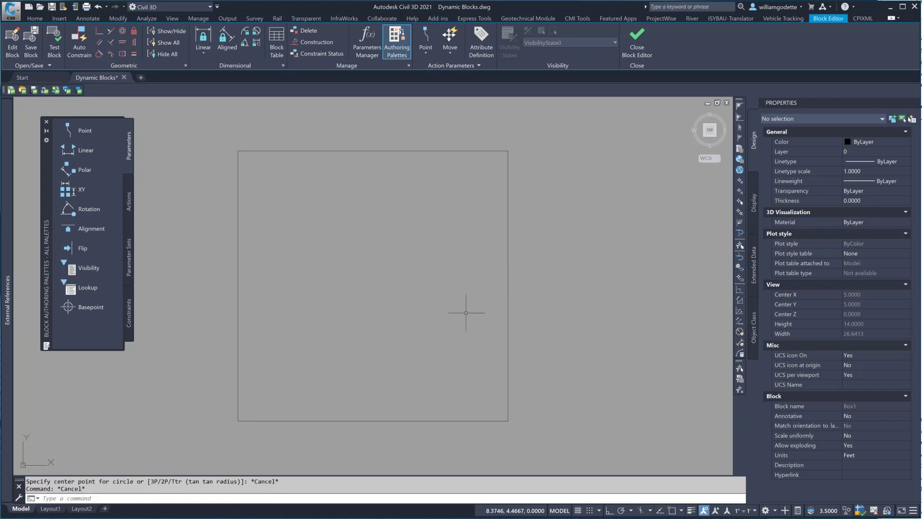
# Step: Draw a circle overlapping the square's right edge, centered at about 9.46, 5.51
pyautogui.write('c')
pyautogui.press('Return')
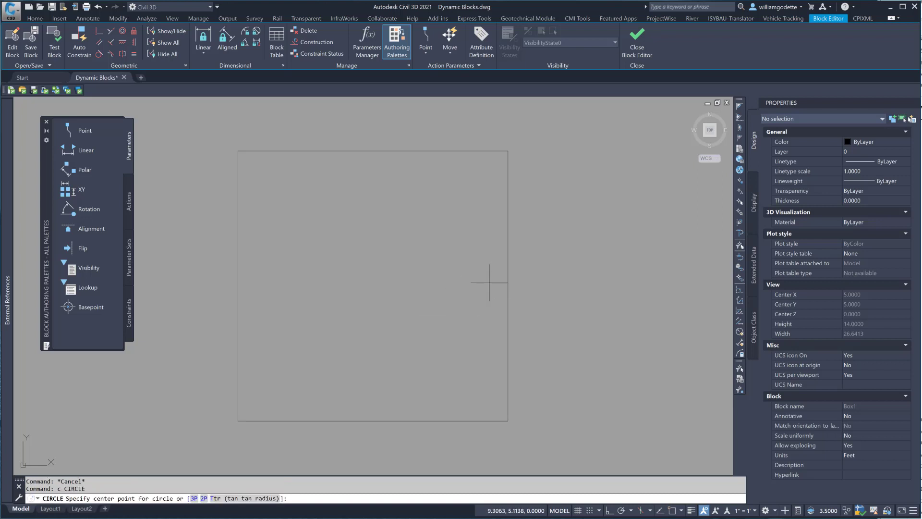
pyautogui.click(493, 273)
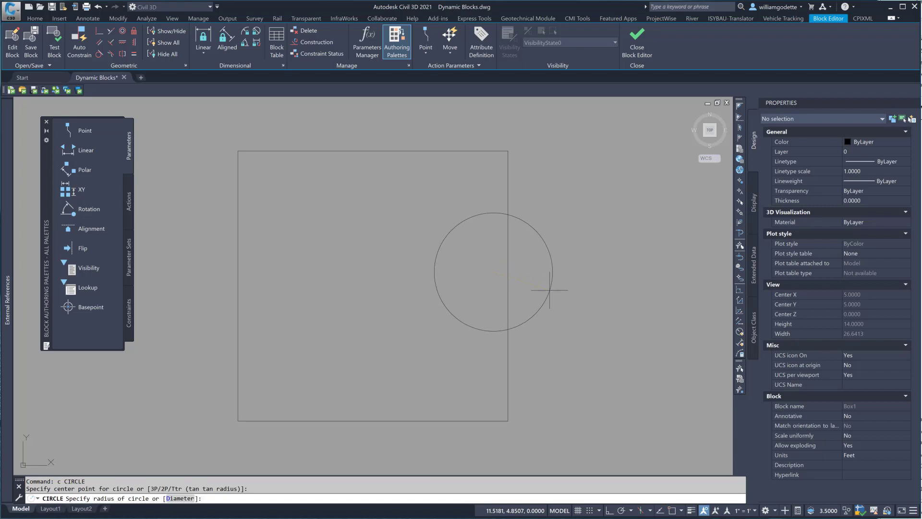
pyautogui.click(552, 291)
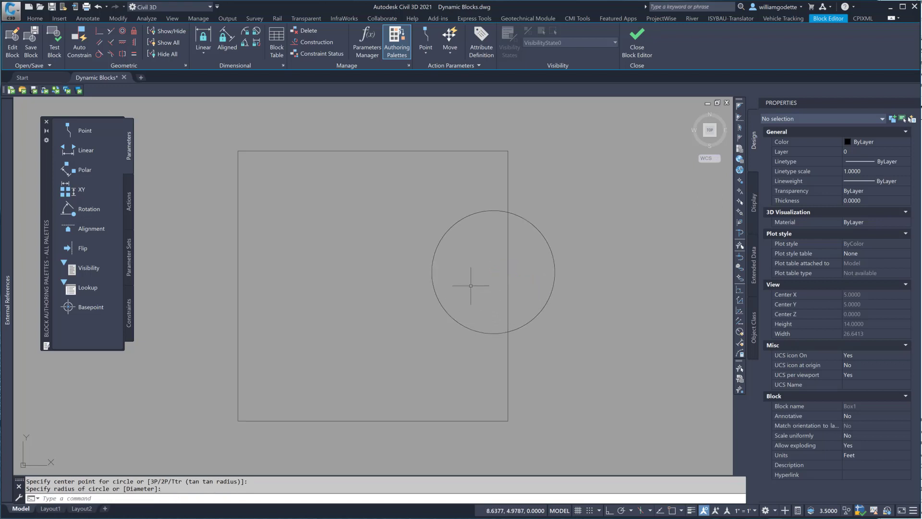
pyautogui.press('Escape')
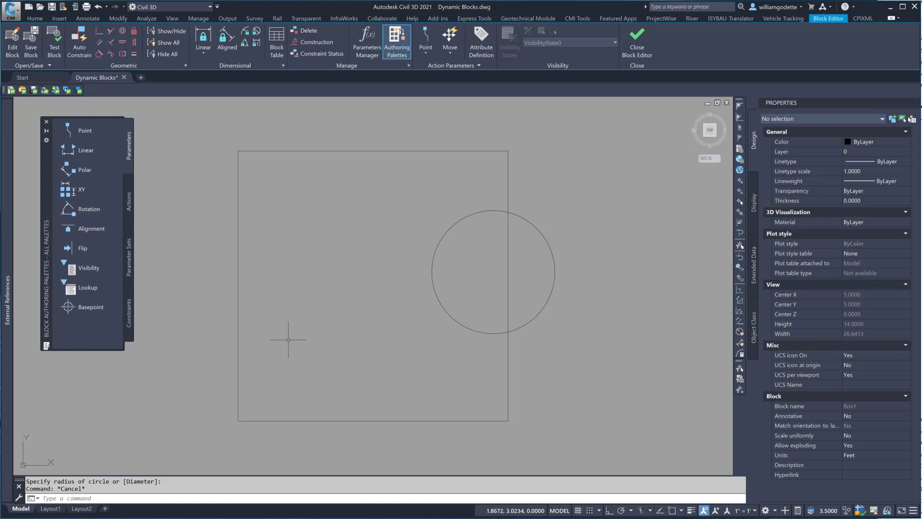
pyautogui.press('Return')
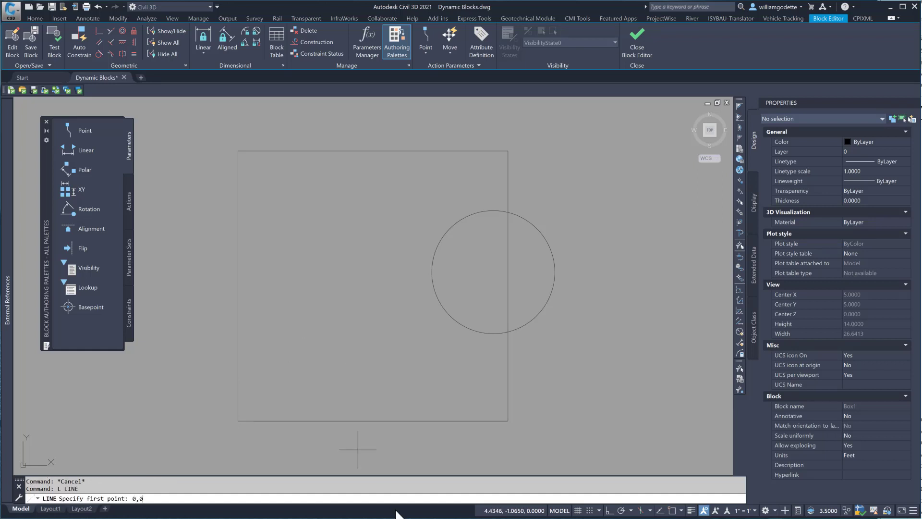
pyautogui.press('Return')
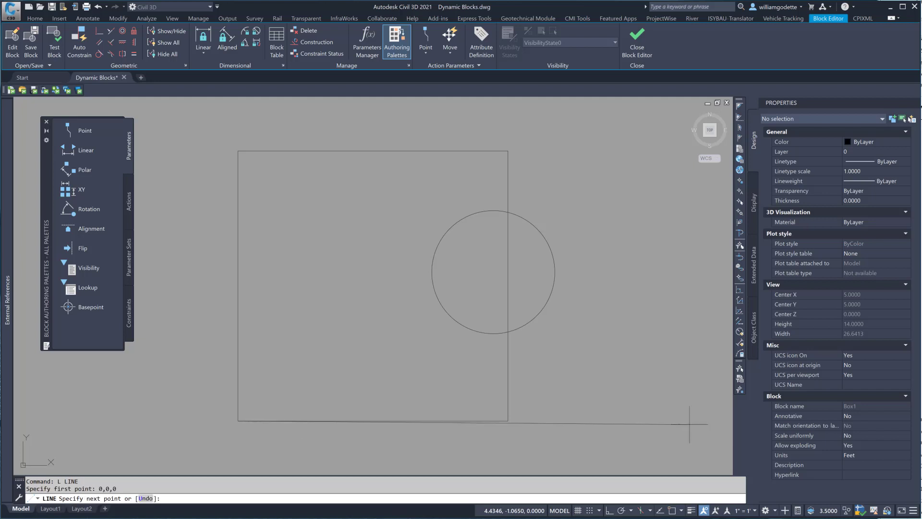
pyautogui.press('Escape')
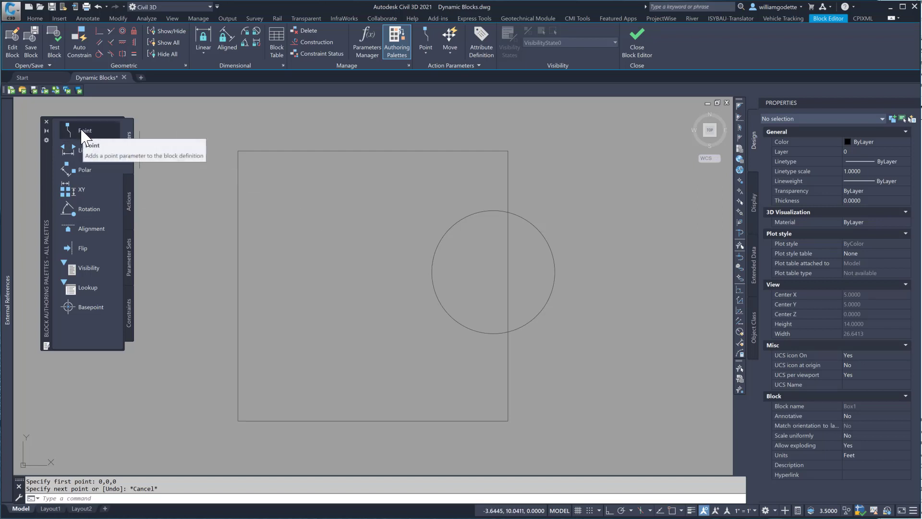
# Step: Add a point parameter at the circle's center and place its label outside the circle, to the upper right
pyautogui.click(82, 133)
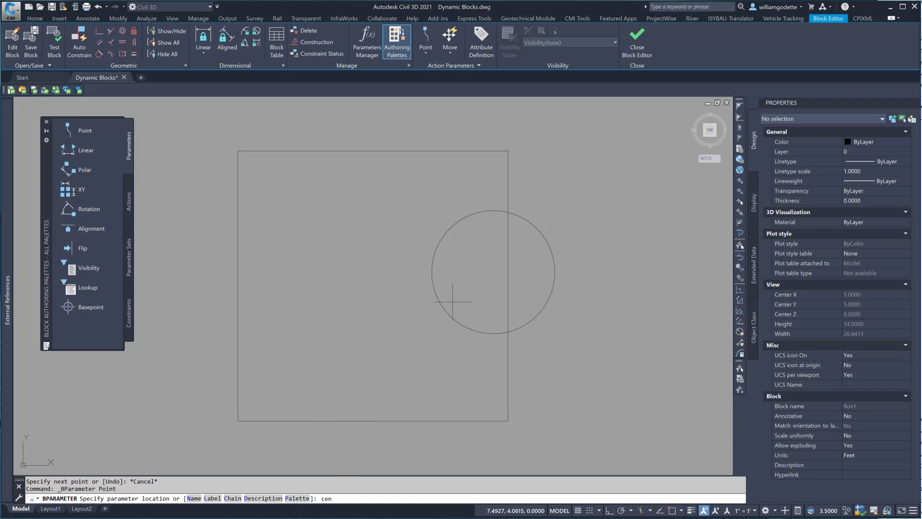
pyautogui.press('Return')
pyautogui.click(455, 321)
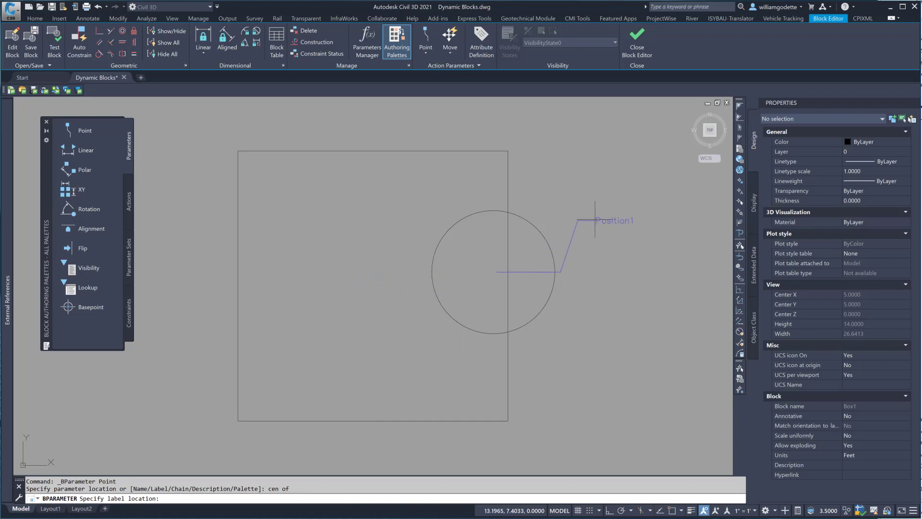
pyautogui.click(603, 225)
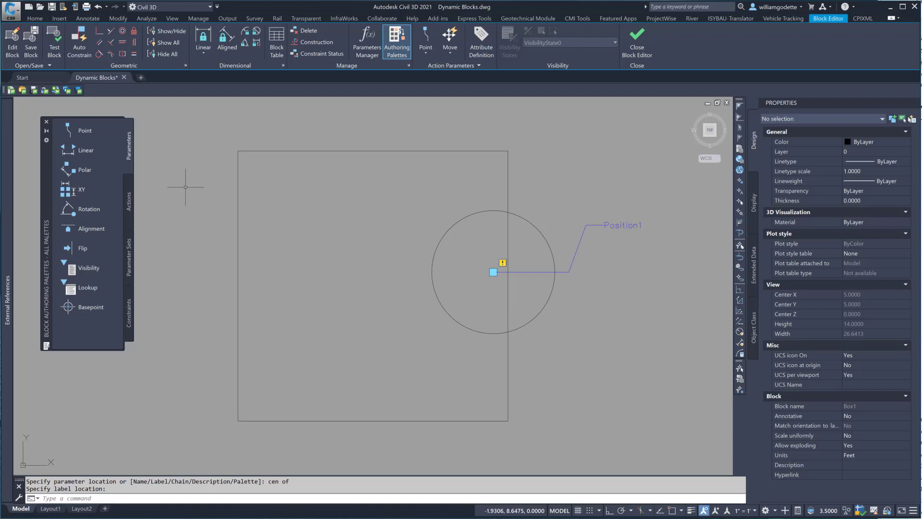
# Step: Add a Move action to the point parameter with the circle as its selection set, placing the action just below the parameter label
pyautogui.click(128, 206)
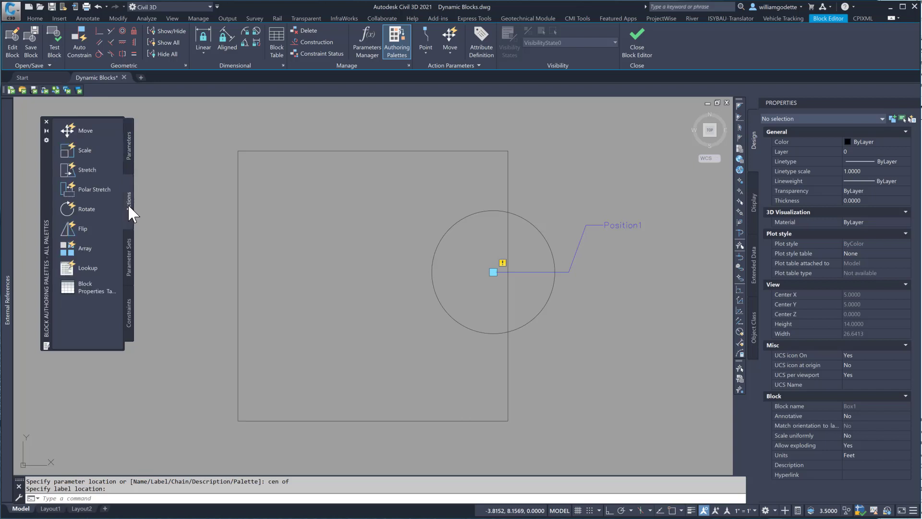
pyautogui.click(86, 130)
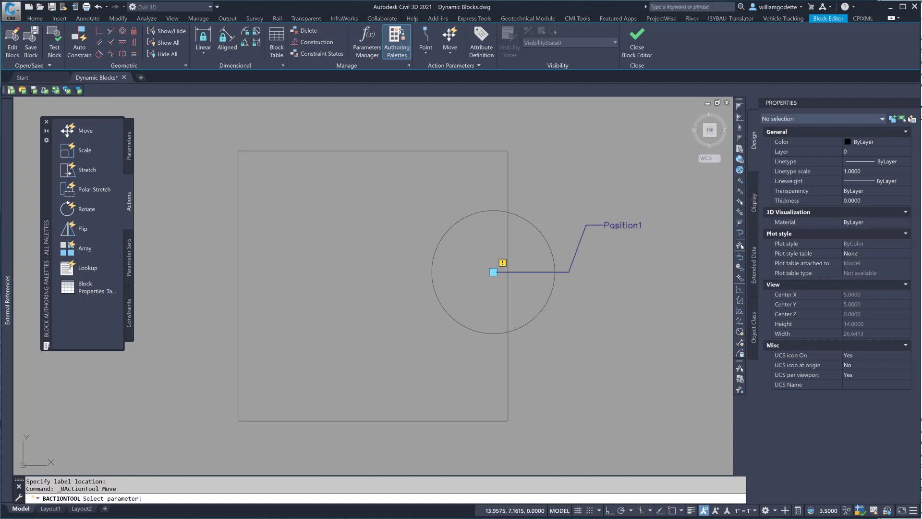
pyautogui.click(616, 226)
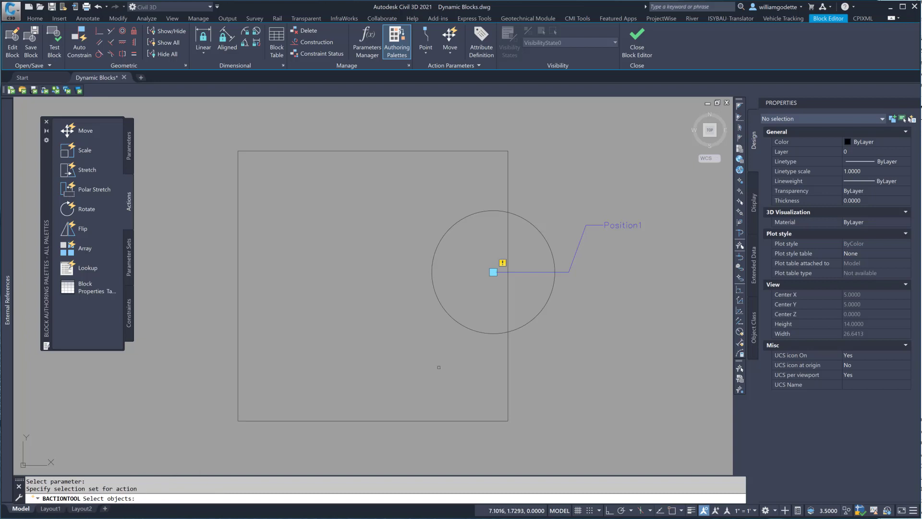
pyautogui.click(489, 348)
pyautogui.click(478, 322)
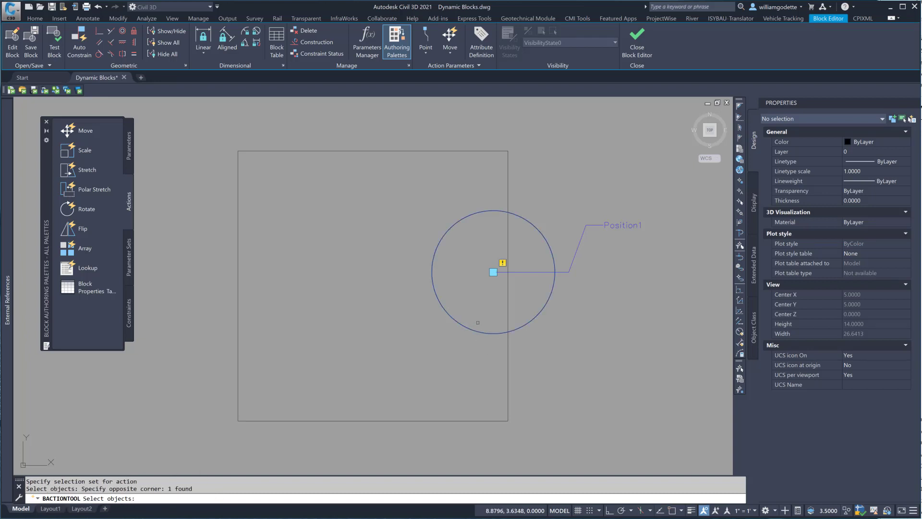
pyautogui.press('Return')
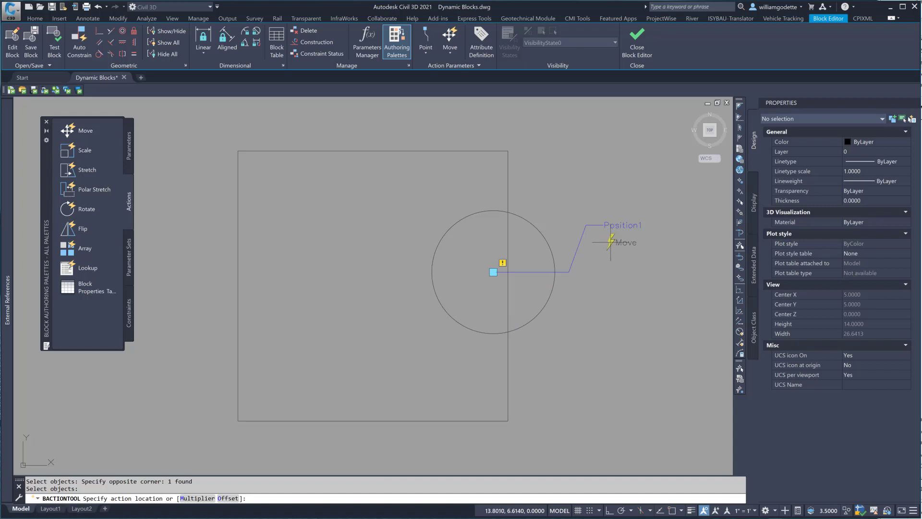
pyautogui.click(611, 241)
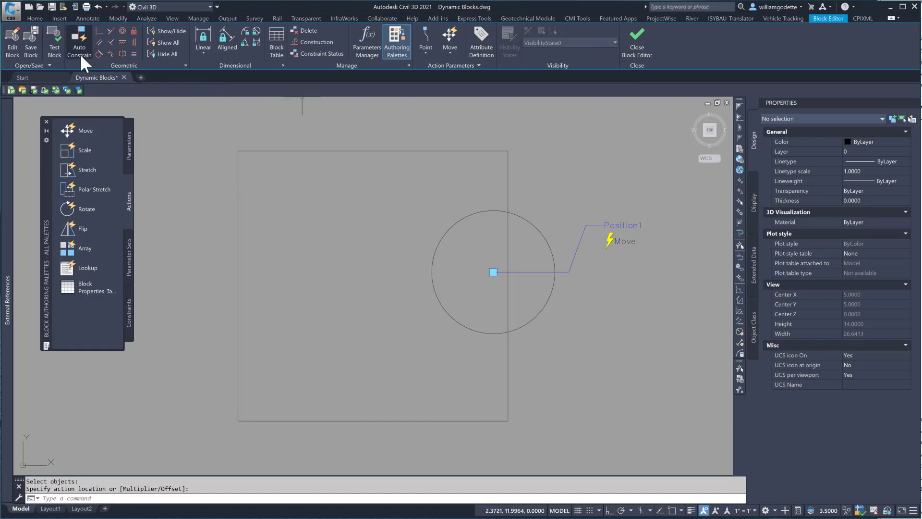
# Step: Save the block definition and test the block by moving the circle by its point grip to the left of the square
pyautogui.click(30, 48)
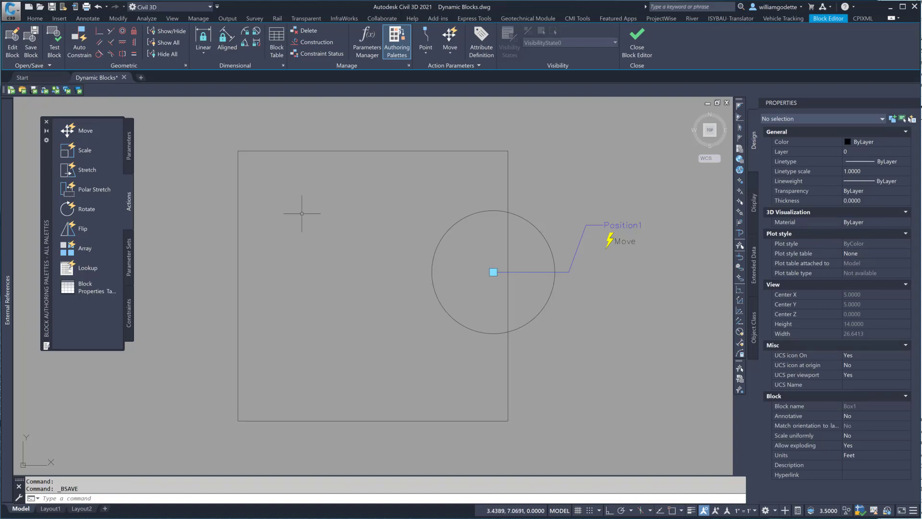
pyautogui.click(53, 50)
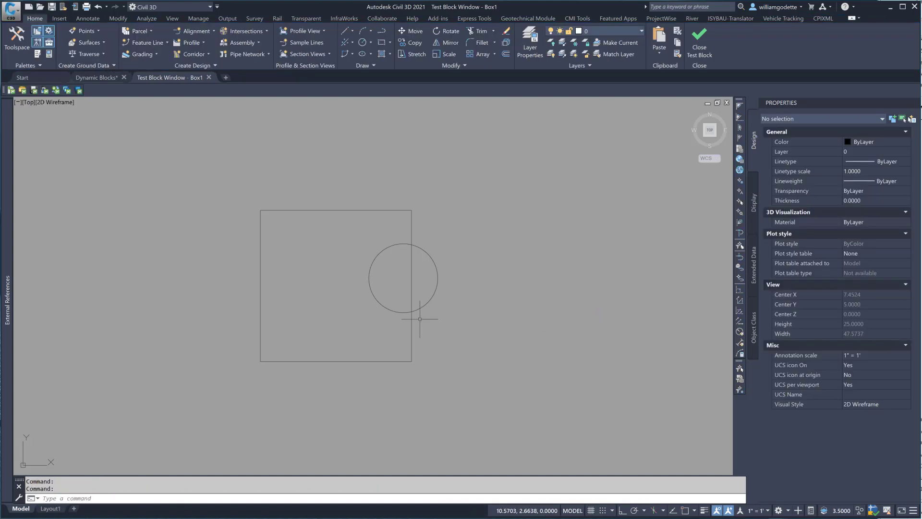
pyautogui.click(417, 336)
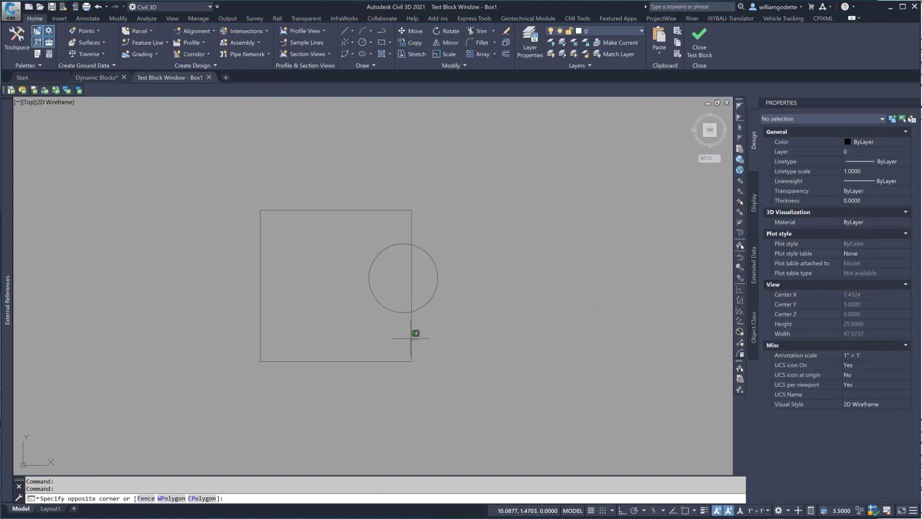
pyautogui.click(409, 337)
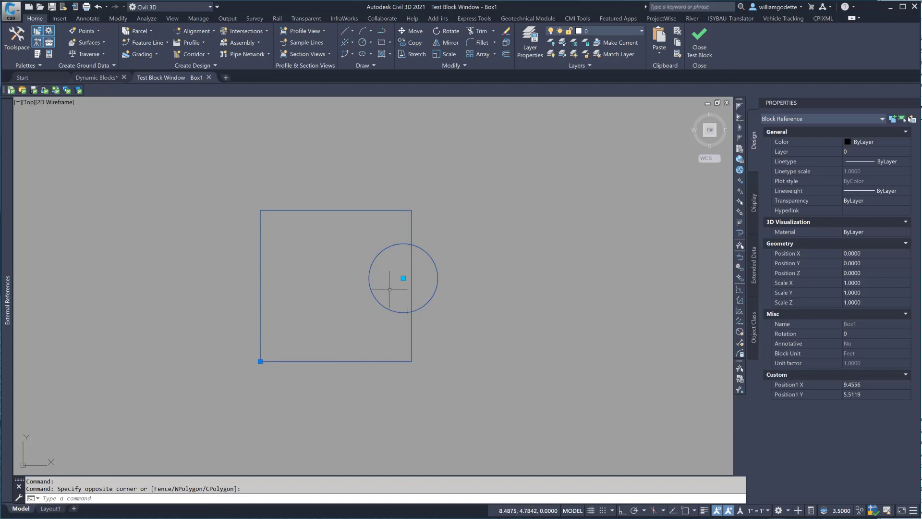
pyautogui.click(403, 277)
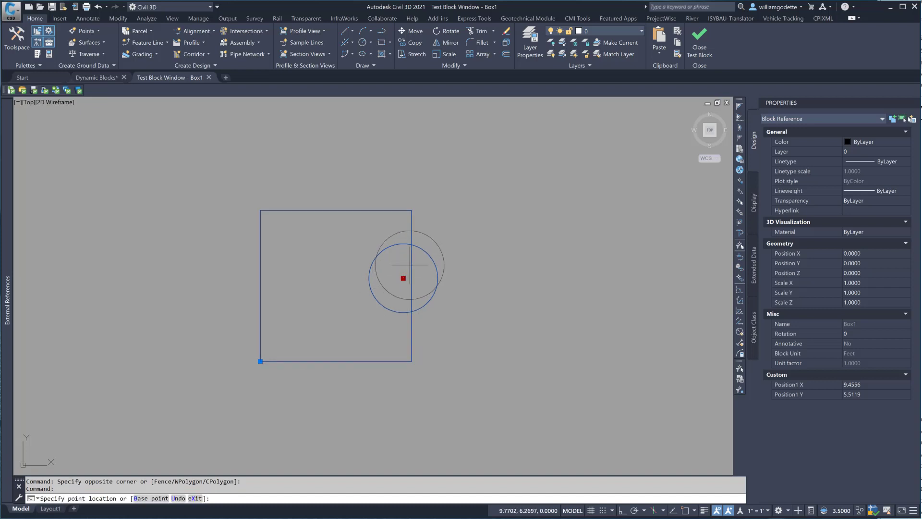
pyautogui.click(197, 242)
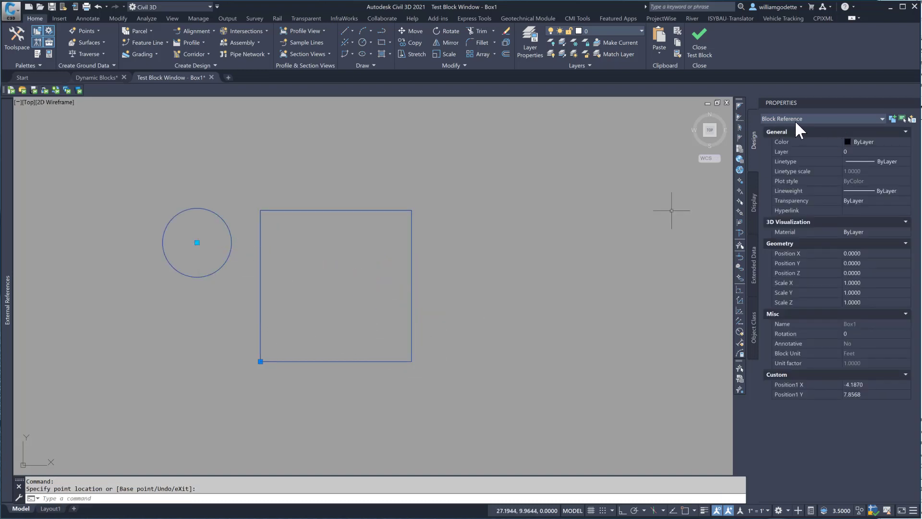
# Step: Move the test block's circle so its center snaps to the endpoint at the square's lower-right corner, and end the block test
pyautogui.click(197, 242)
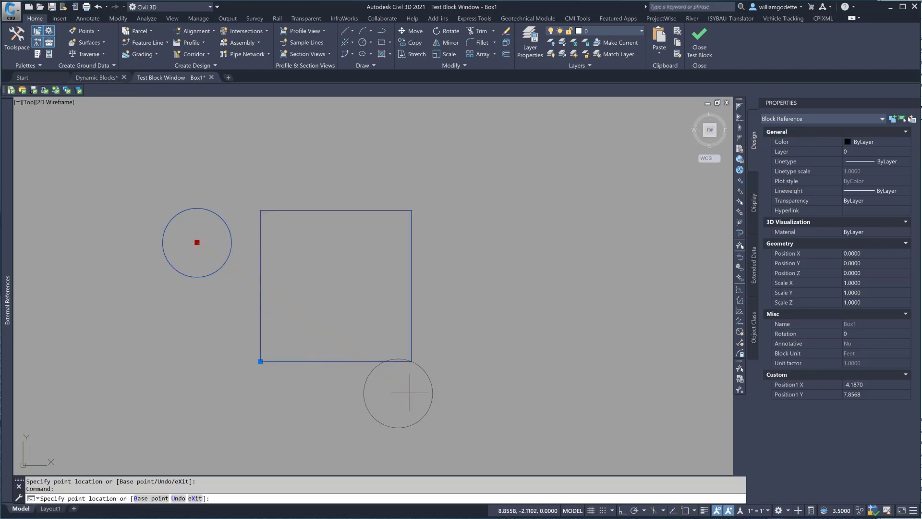
pyautogui.write('end of')
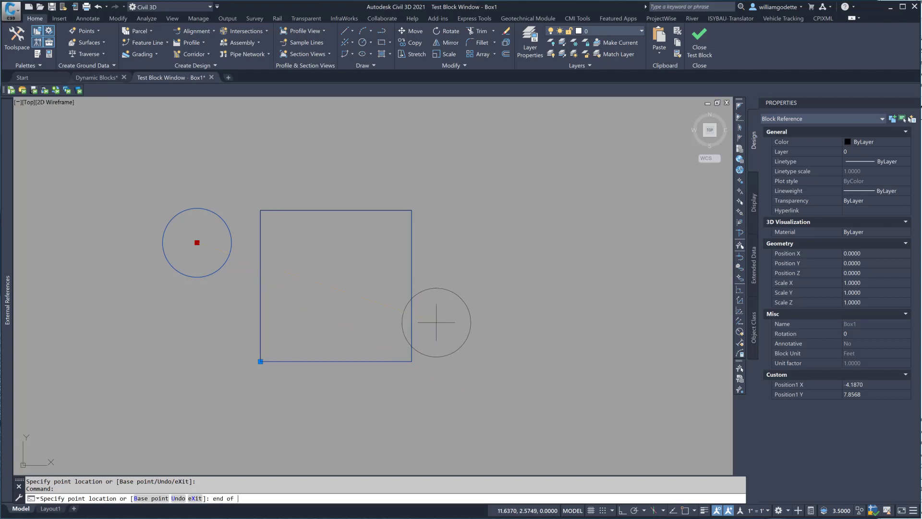
pyautogui.click(412, 361)
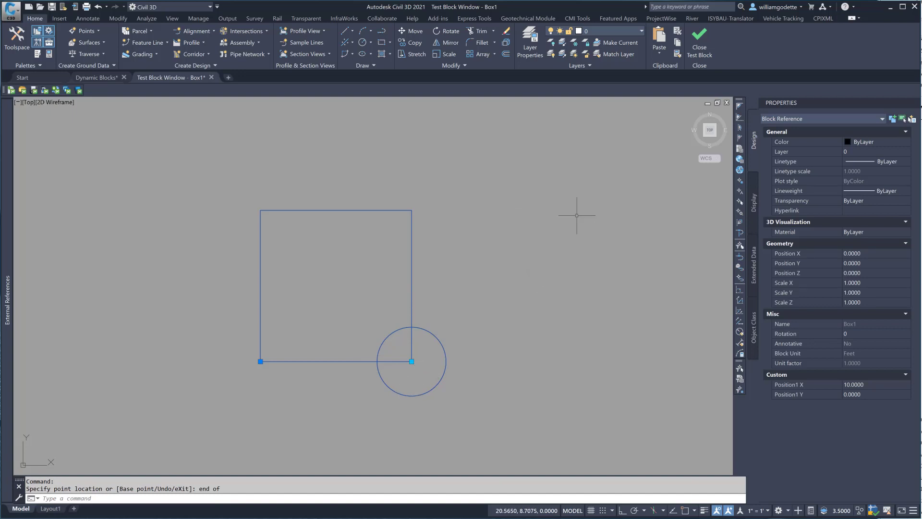
pyautogui.click(699, 41)
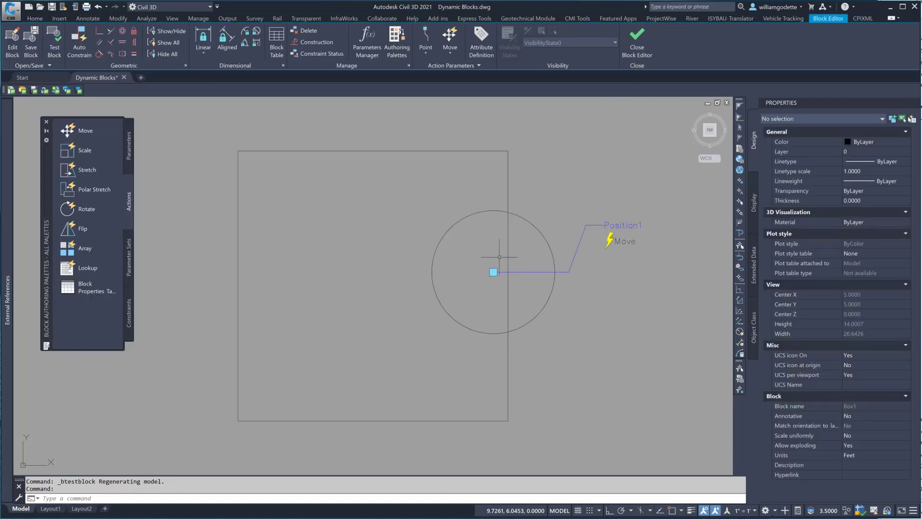
# Step: Add a linear parameter along the square's top edge from its upper-left to its upper-right corner, placing the label above the edge
pyautogui.click(131, 151)
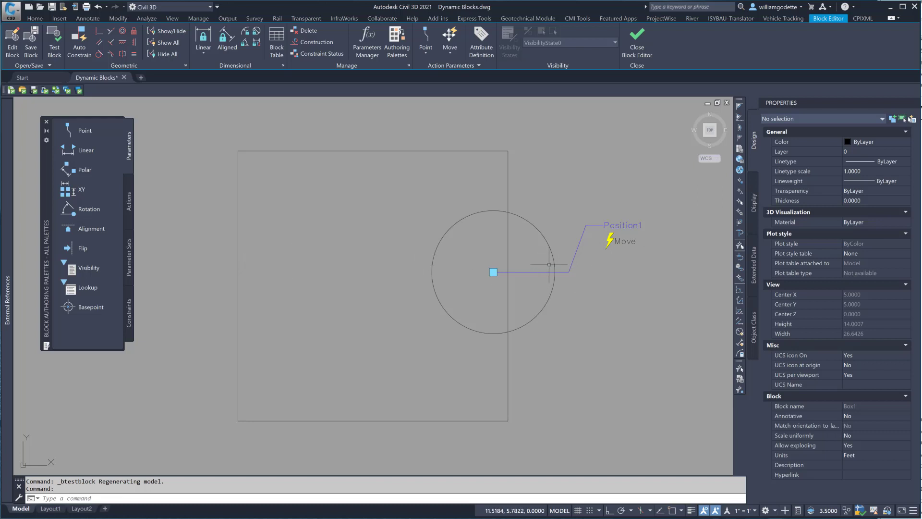
pyautogui.click(82, 150)
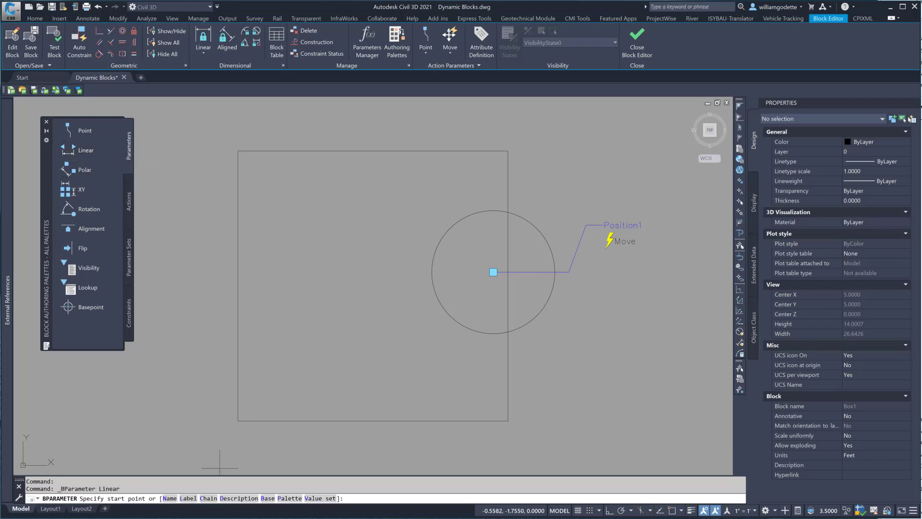
pyautogui.write('end')
pyautogui.press('space')
pyautogui.click(238, 151)
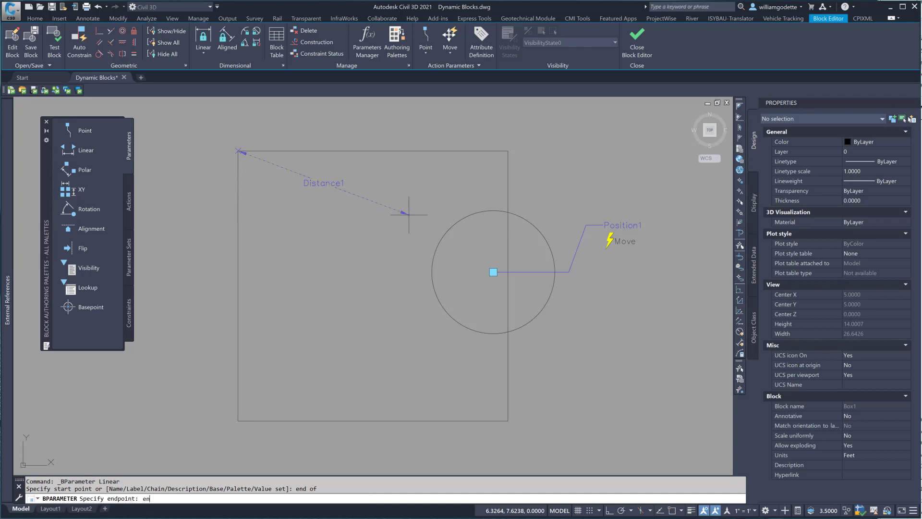
pyautogui.click(508, 151)
pyautogui.click(494, 124)
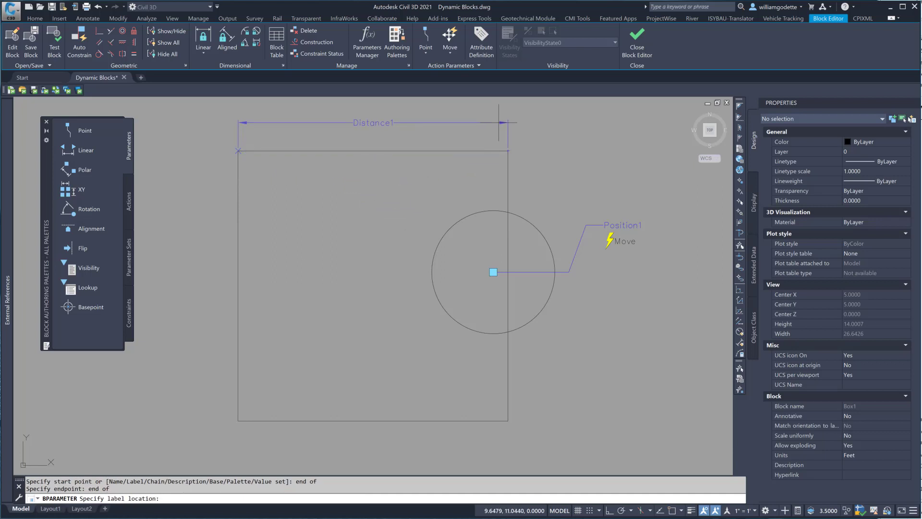
# Step: Set the linear parameter's number of grips to 1, keeping its base location at Startpoint
pyautogui.moveTo(422, 181); pyautogui.dragTo(414, 255, button='middle')
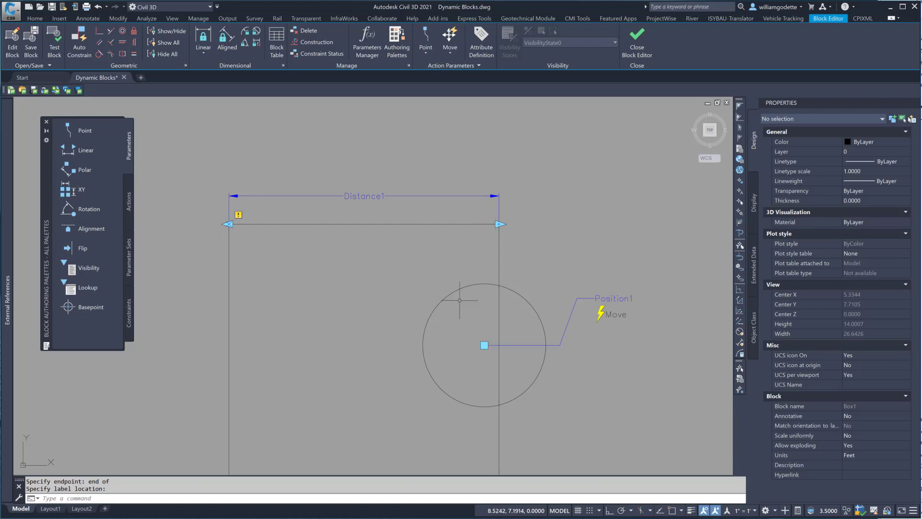
pyautogui.click(386, 203)
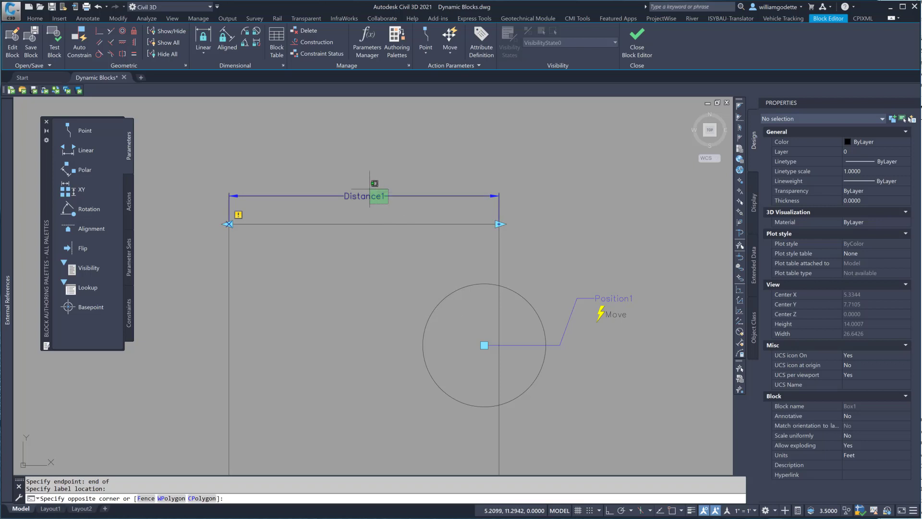
pyautogui.click(372, 190)
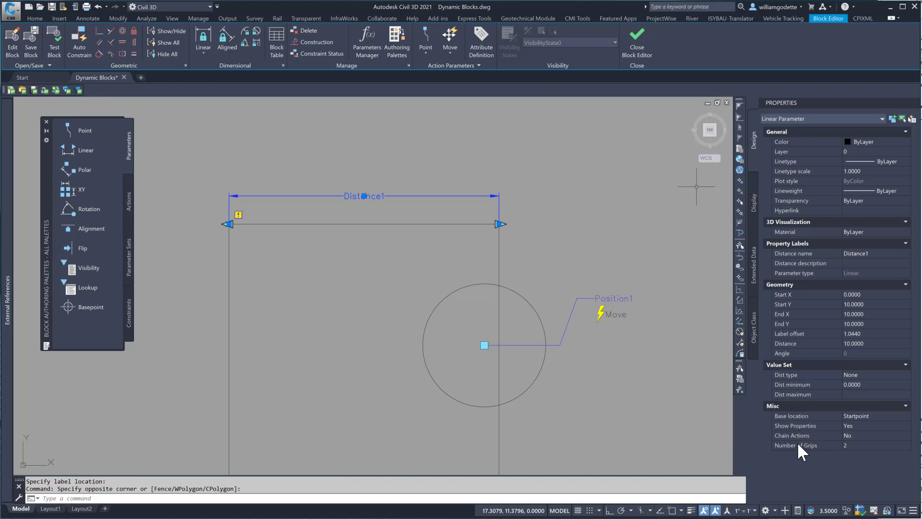
pyautogui.click(884, 416)
pyautogui.click(871, 412)
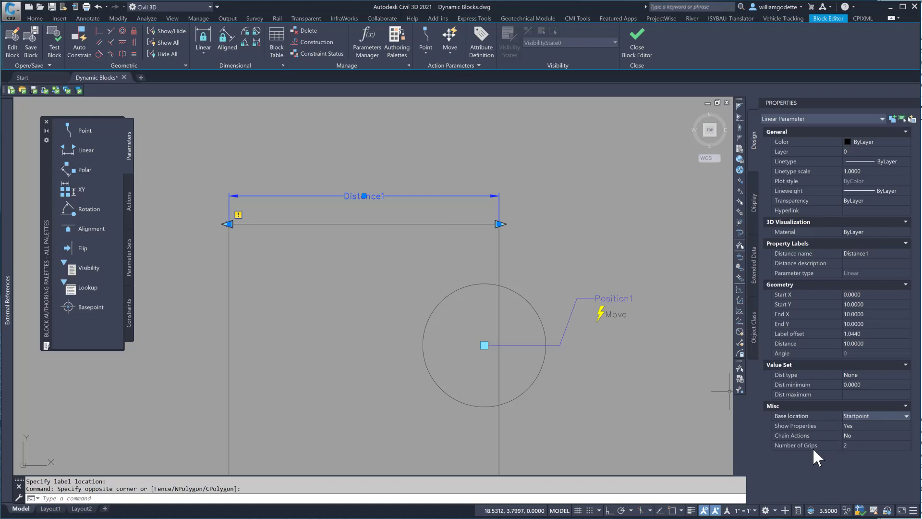
pyautogui.click(846, 445)
pyautogui.click(848, 445)
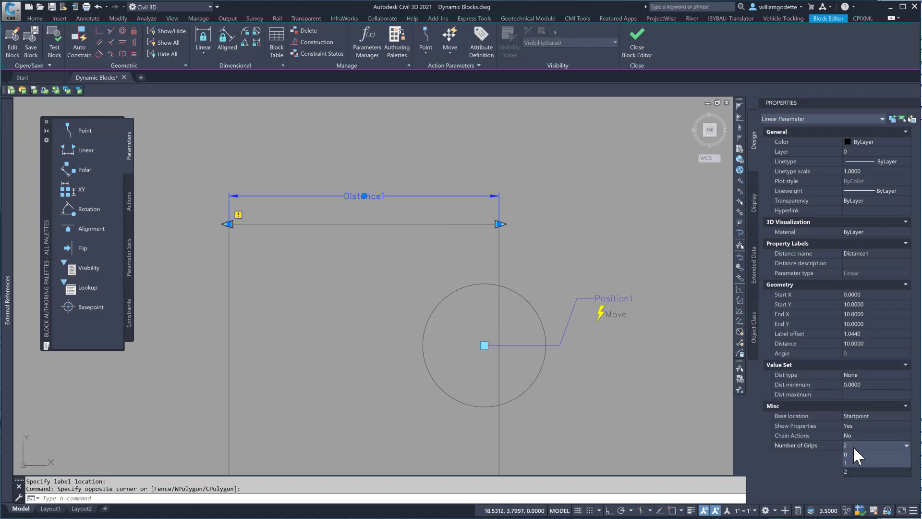
pyautogui.click(846, 471)
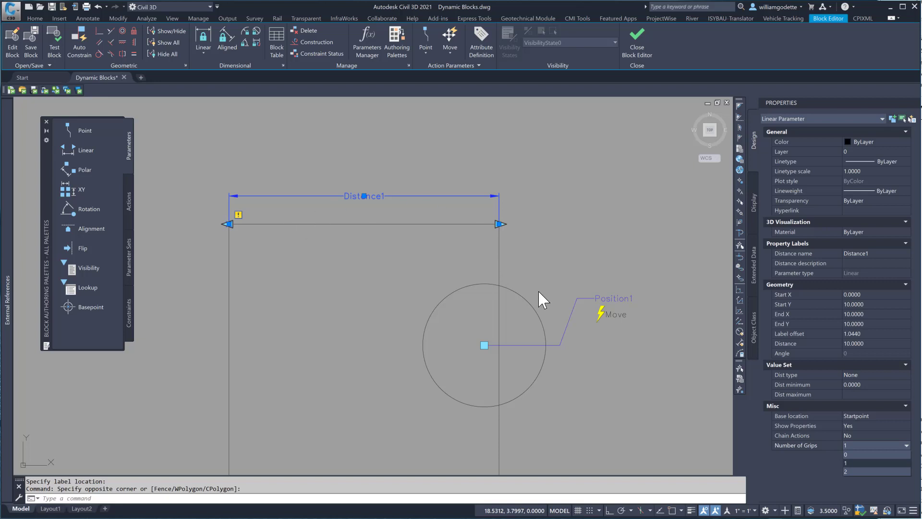
pyautogui.click(854, 464)
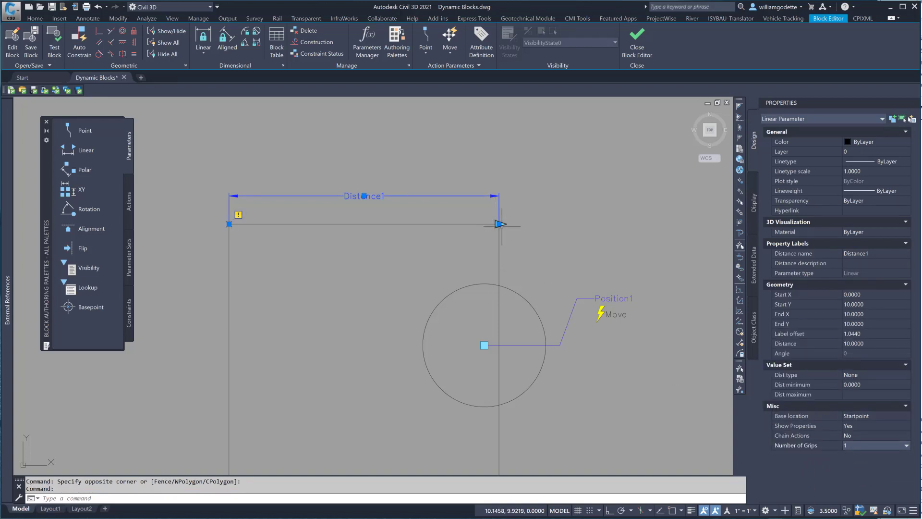
pyautogui.press('Escape')
# Step: Add a Move action to the linear parameter's endpoint at the upper-right corner, with the square as selection set, and place it above the label
pyautogui.scroll(-1, 501, 224)
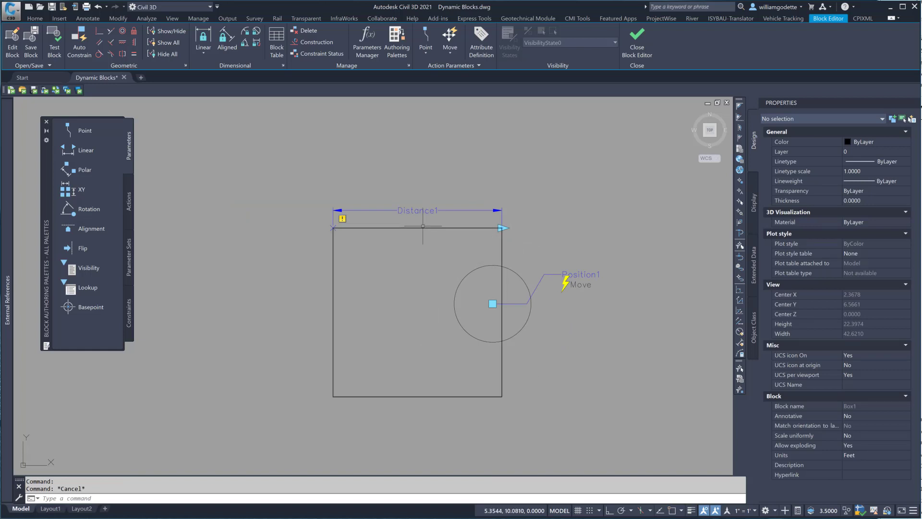
pyautogui.click(129, 206)
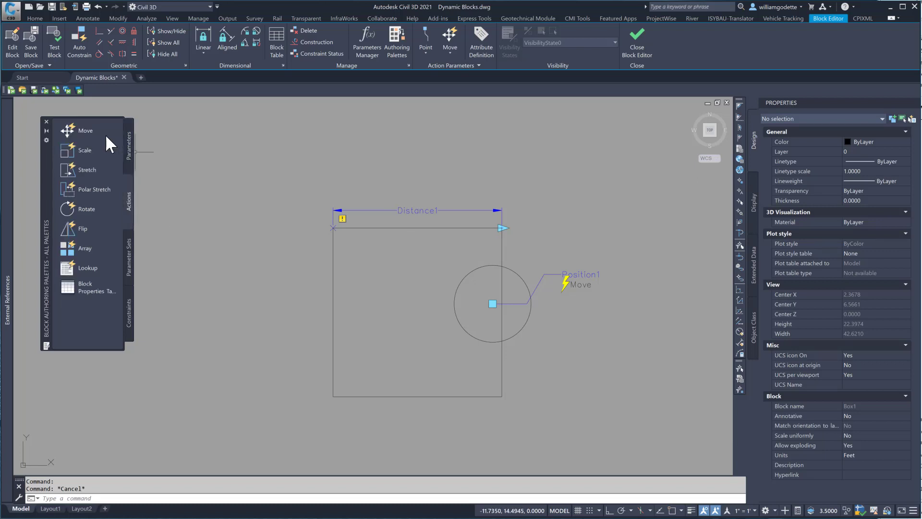
pyautogui.click(82, 130)
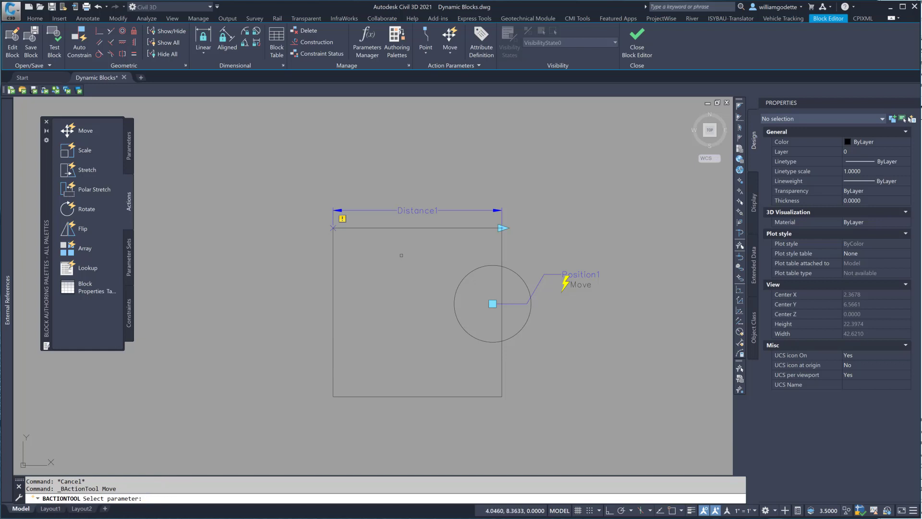
pyautogui.click(418, 210)
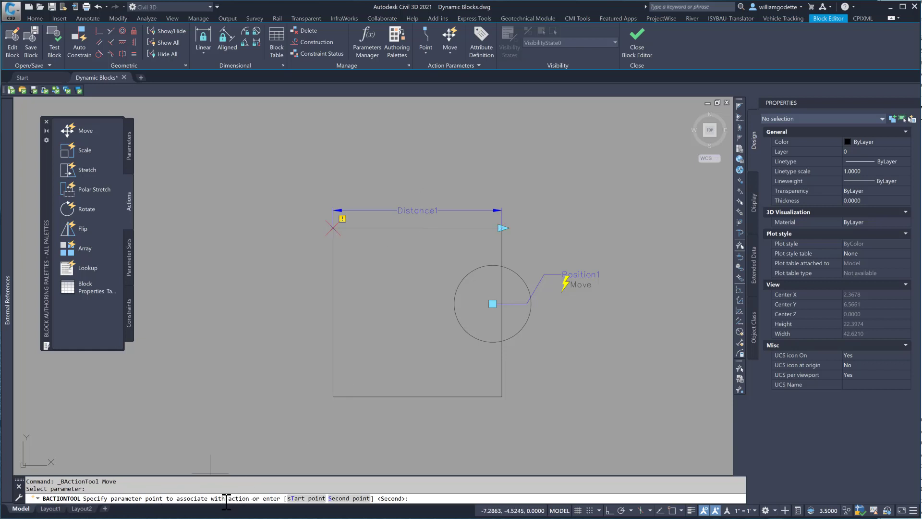
pyautogui.click(503, 228)
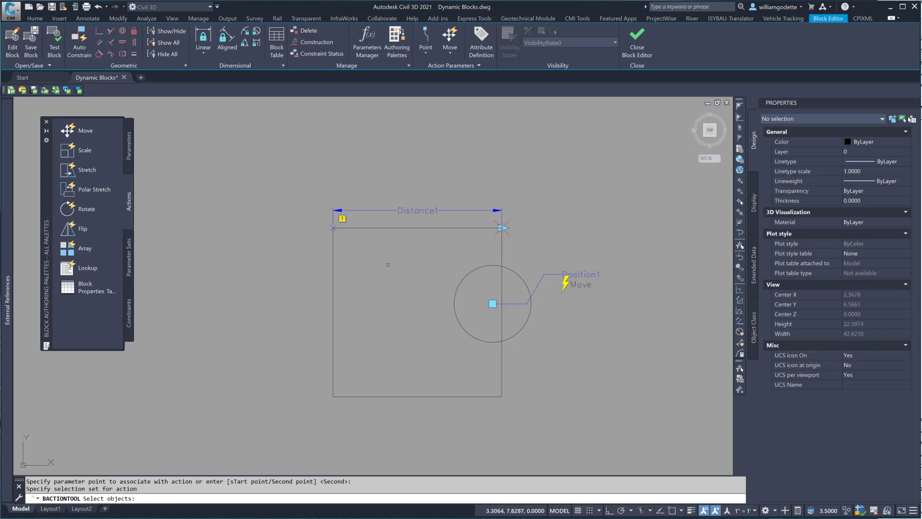
pyautogui.click(333, 308)
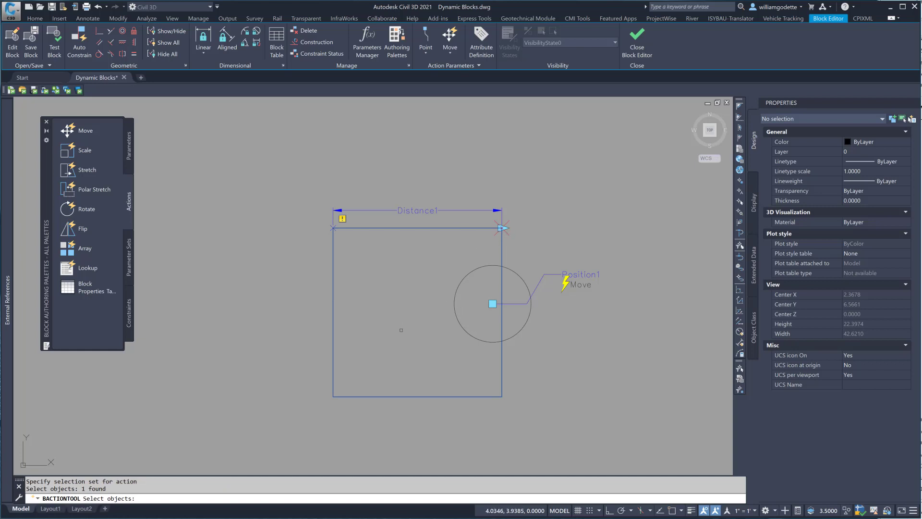
pyautogui.press('Return')
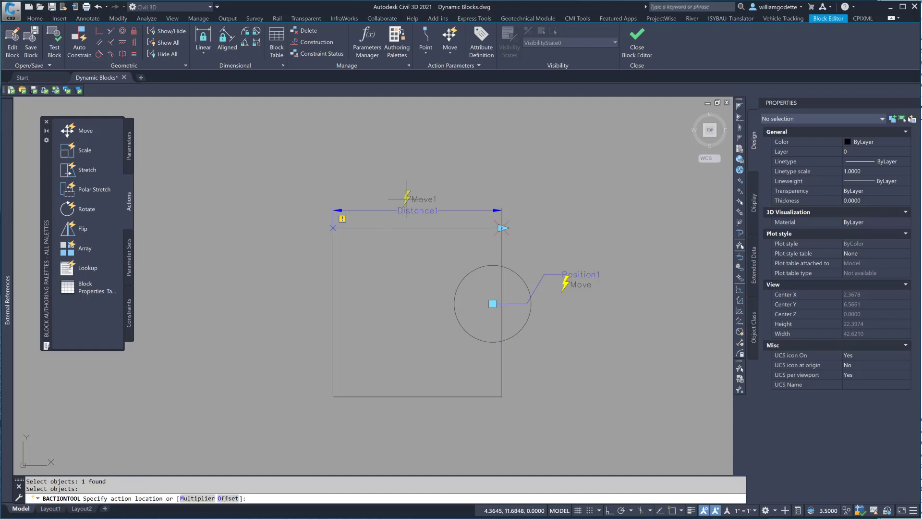
pyautogui.click(405, 198)
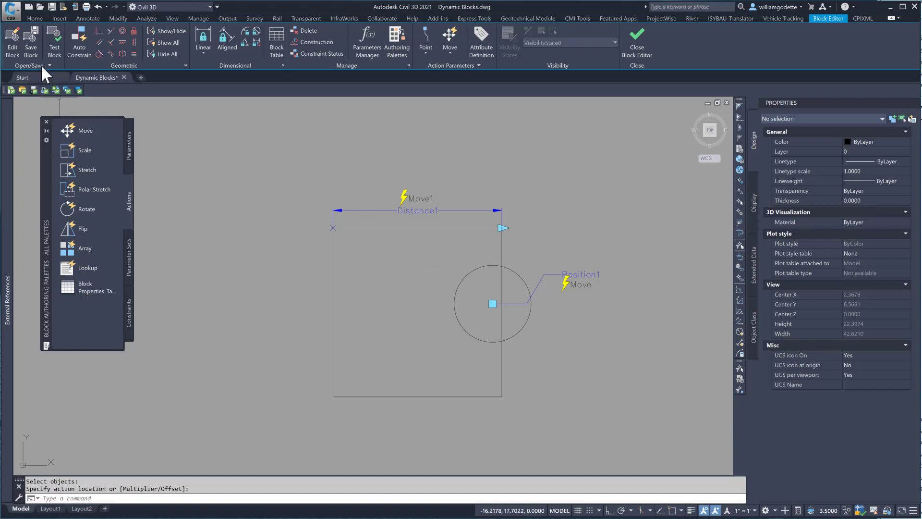
# Step: Save the block definition and test the block by moving the circle by its point grip to the right of the square, near its lower-right corner
pyautogui.click(31, 49)
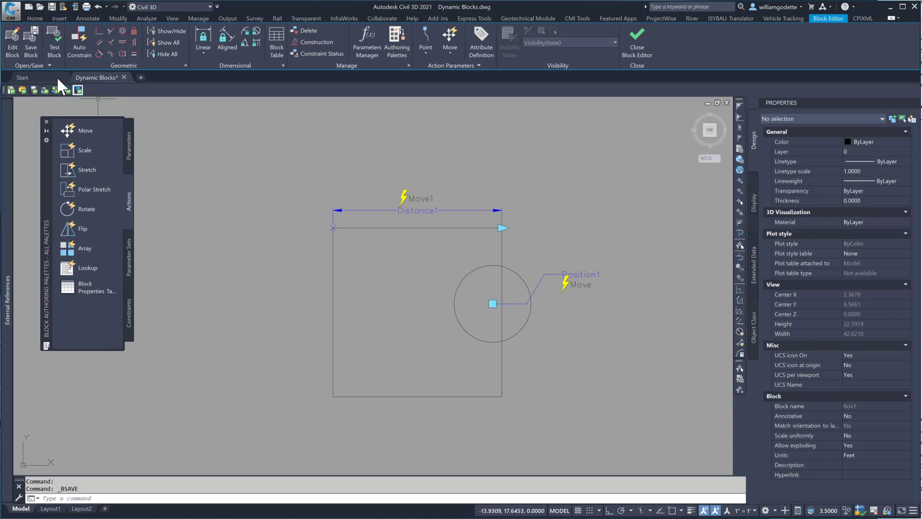
pyautogui.click(54, 43)
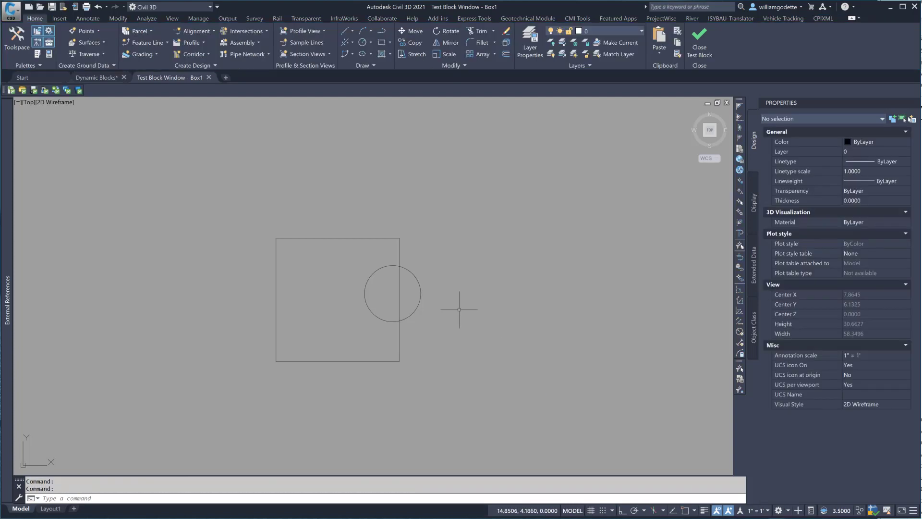
pyautogui.click(417, 254)
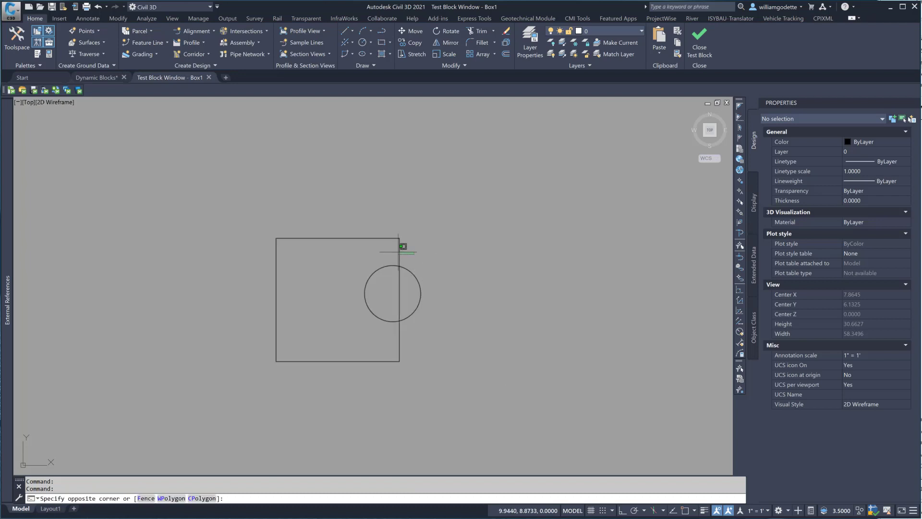
pyautogui.click(401, 241)
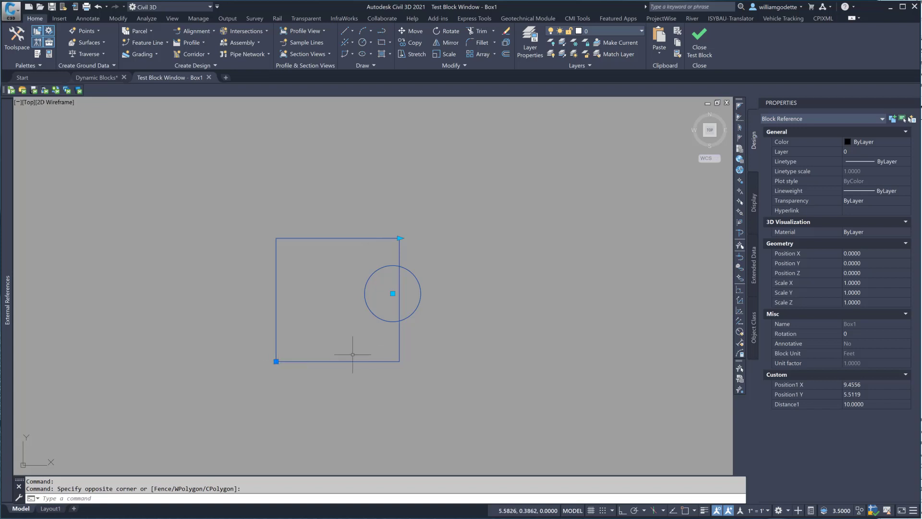
pyautogui.click(393, 293)
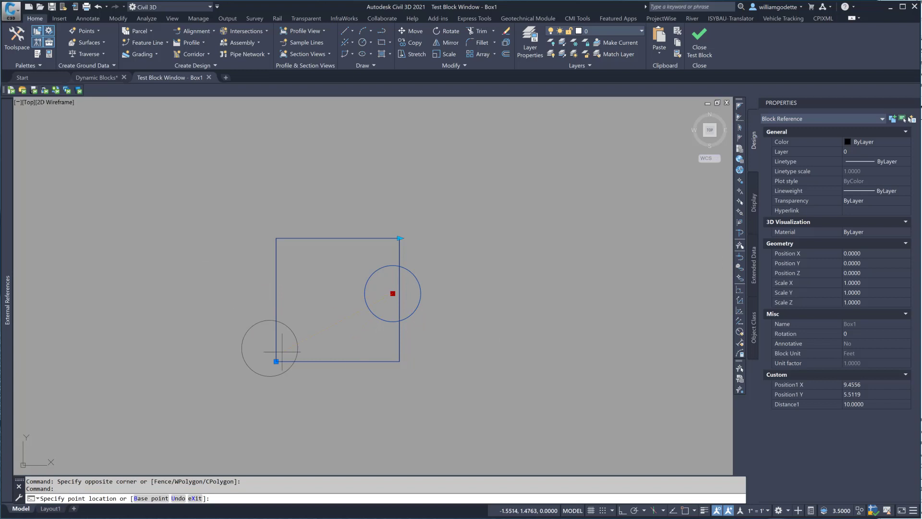
pyautogui.click(444, 339)
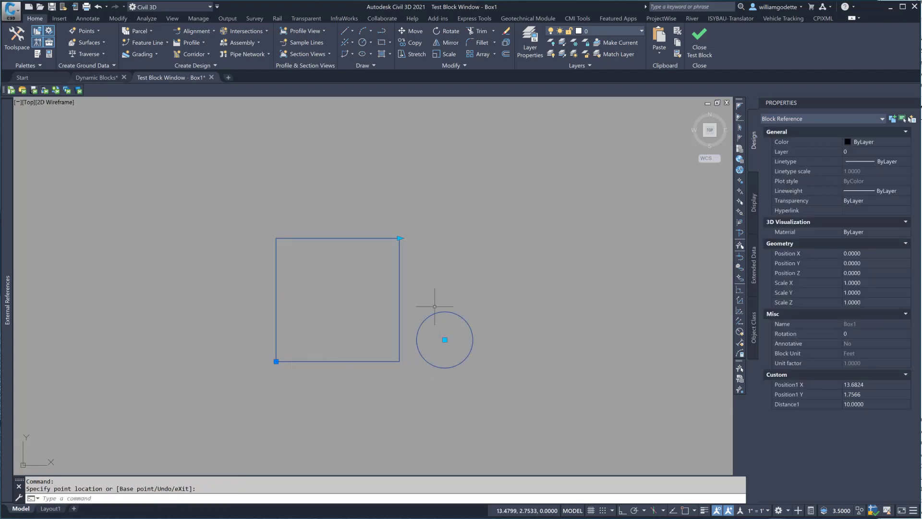
# Step: Test the linear grip by sliding the square right to a distance of about 25.8, then back to about 11.2
pyautogui.click(399, 238)
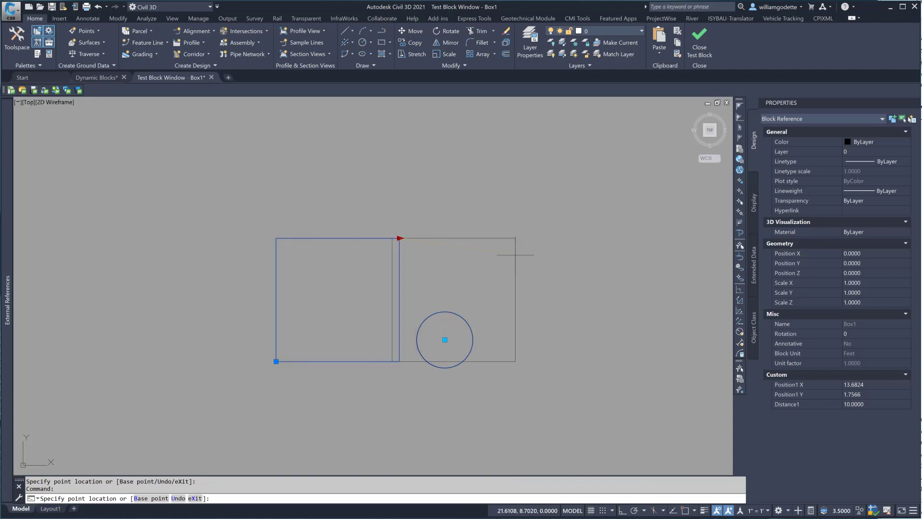
pyautogui.click(594, 256)
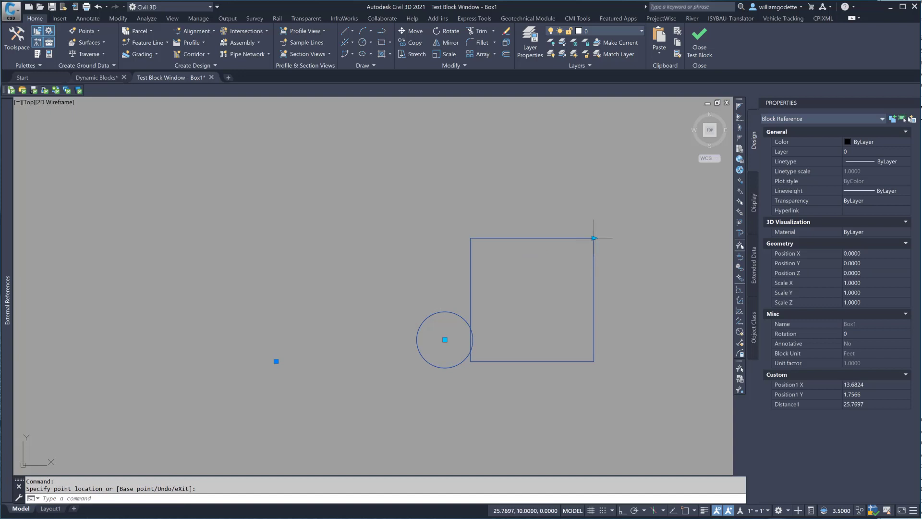
pyautogui.click(593, 238)
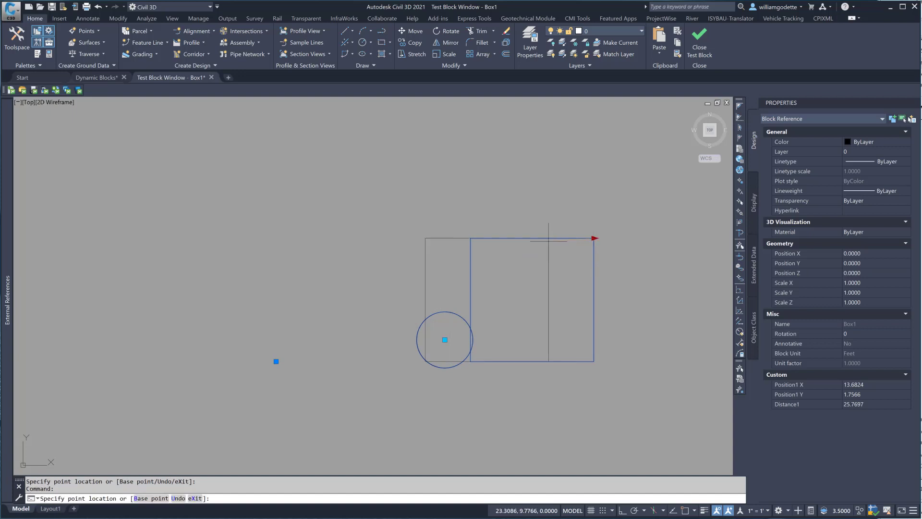
pyautogui.click(415, 247)
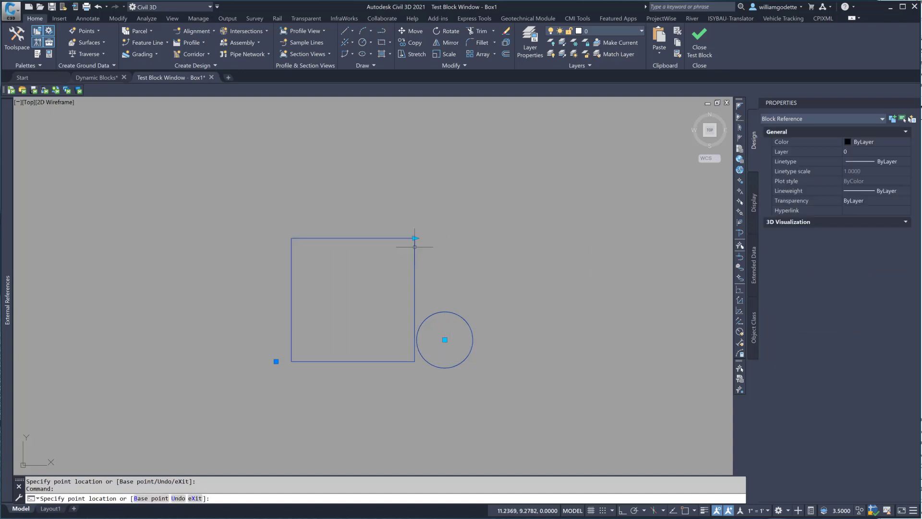
# Step: Move the test block's circle by its point grip to the inside of the square and end the block test
pyautogui.click(444, 340)
pyautogui.click(359, 302)
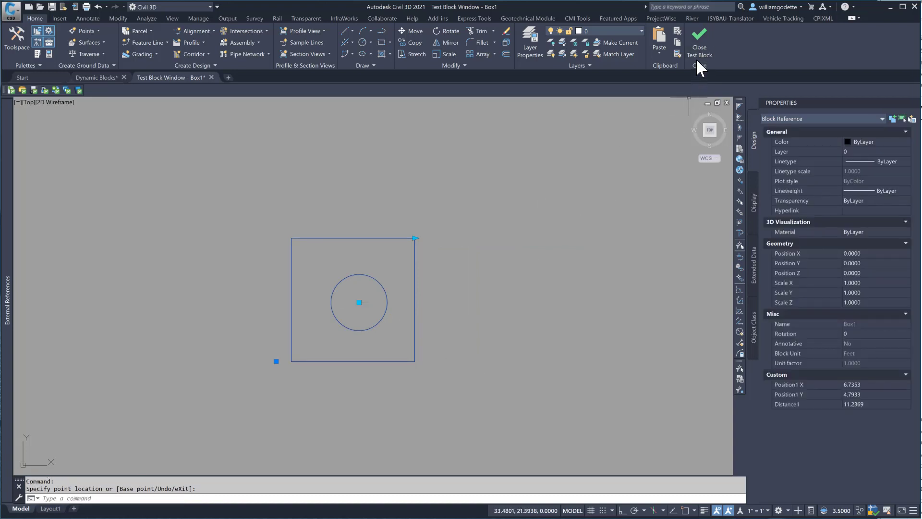
pyautogui.click(699, 46)
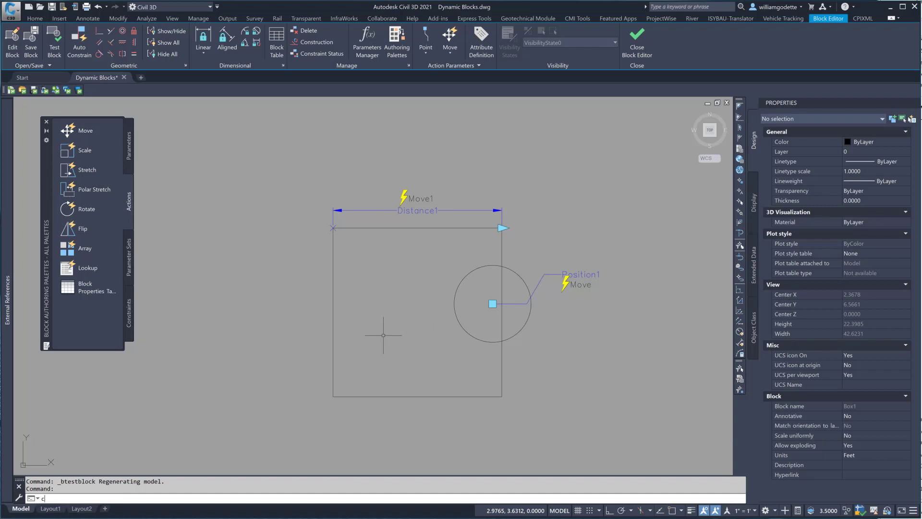
# Step: Draw a second, smaller circle inside the square, in its left half beside the existing circle
pyautogui.press('Return')
pyautogui.click(383, 312)
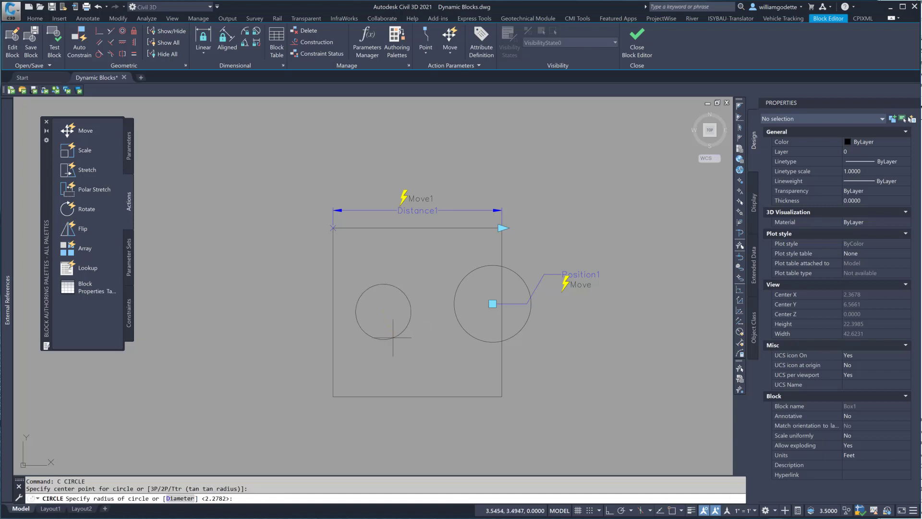
pyautogui.click(392, 337)
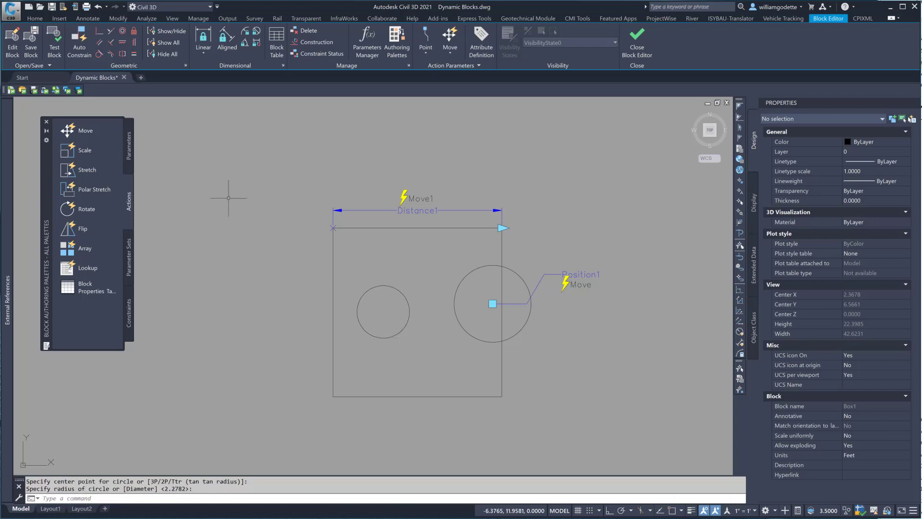
# Step: Add a polar parameter from the square's lower-left corner to the smaller circle's center, with its label outside the square's left edge
pyautogui.click(130, 151)
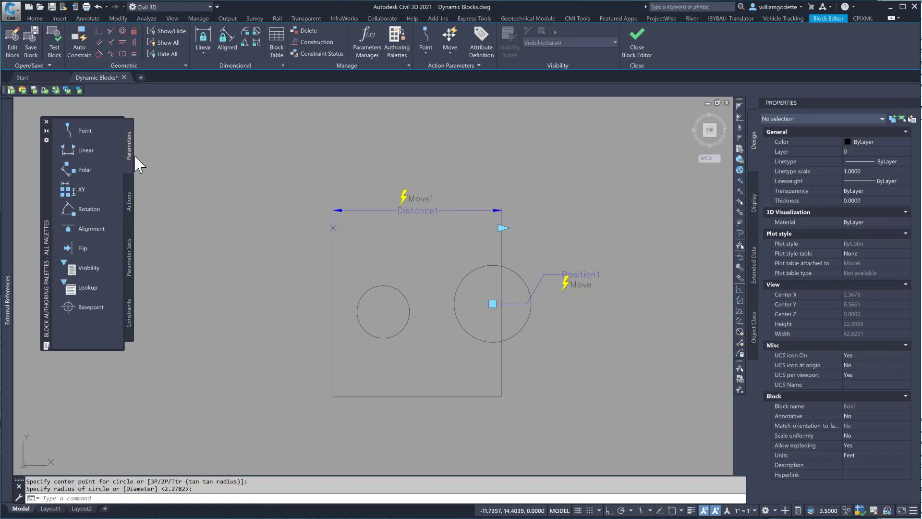
pyautogui.click(85, 170)
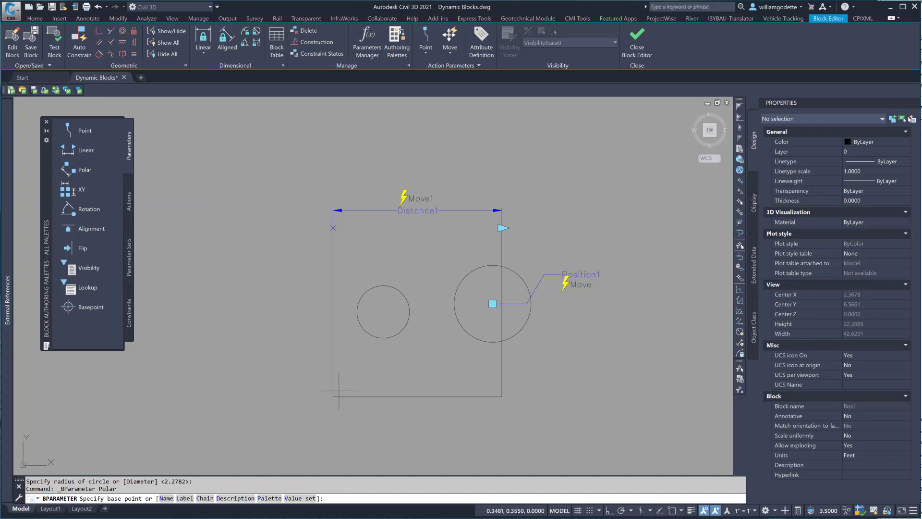
pyautogui.write('end')
pyautogui.press('Return')
pyautogui.click(335, 393)
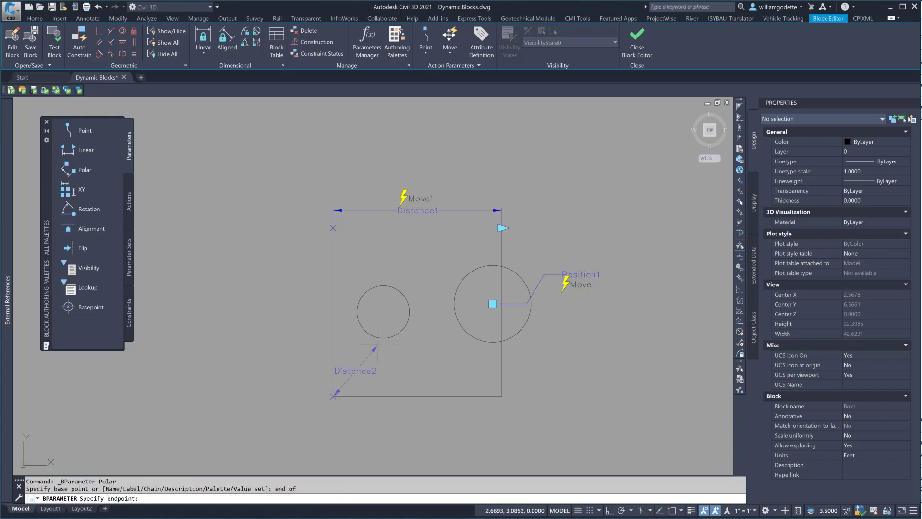
pyautogui.write('cen of')
pyautogui.press('Return')
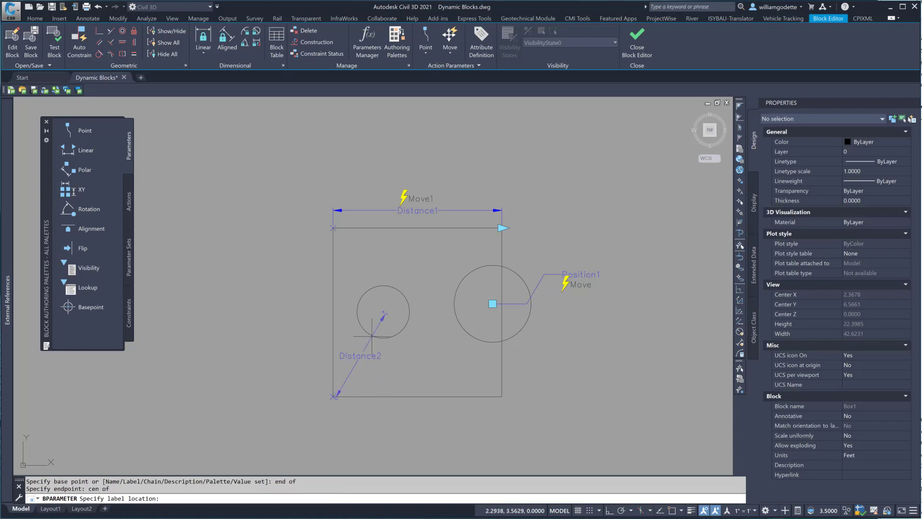
pyautogui.click(379, 338)
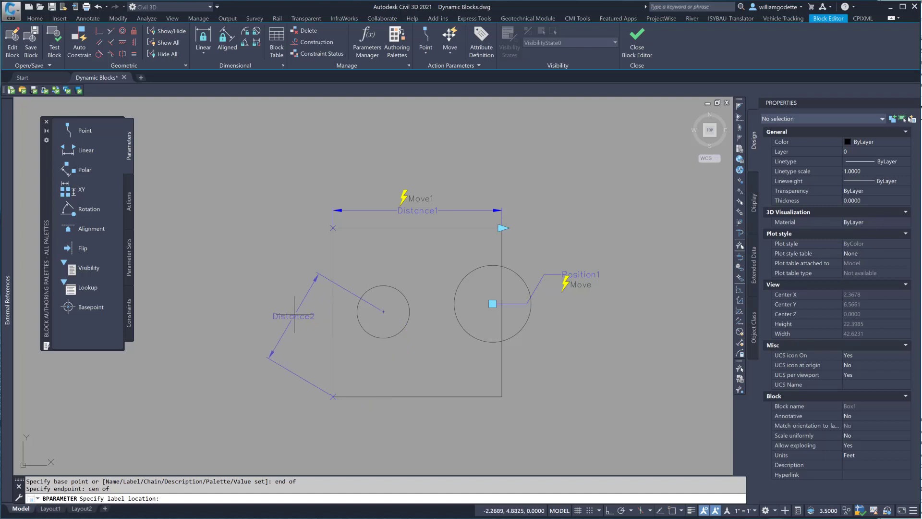
pyautogui.click(293, 316)
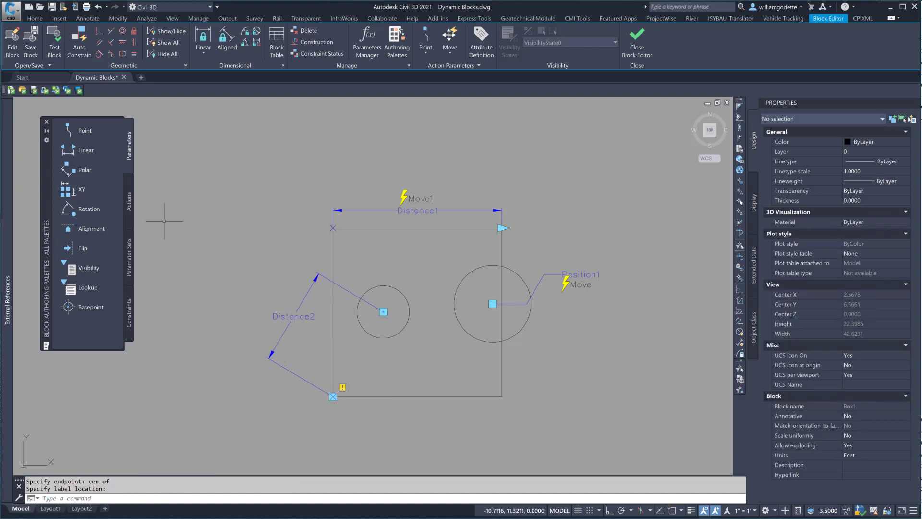
# Step: Add a Move action to the polar parameter's endpoint, applied to the smaller circle and placed just above the Distance2 label
pyautogui.click(129, 202)
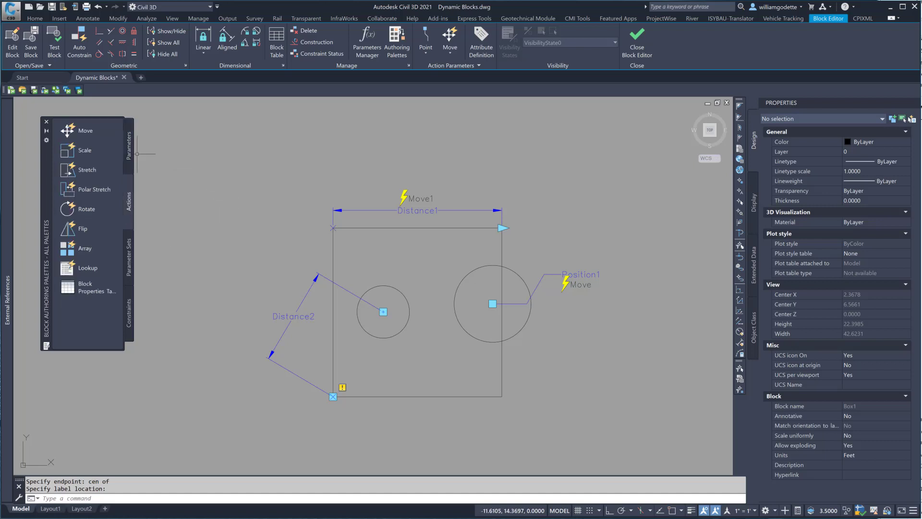
pyautogui.click(85, 130)
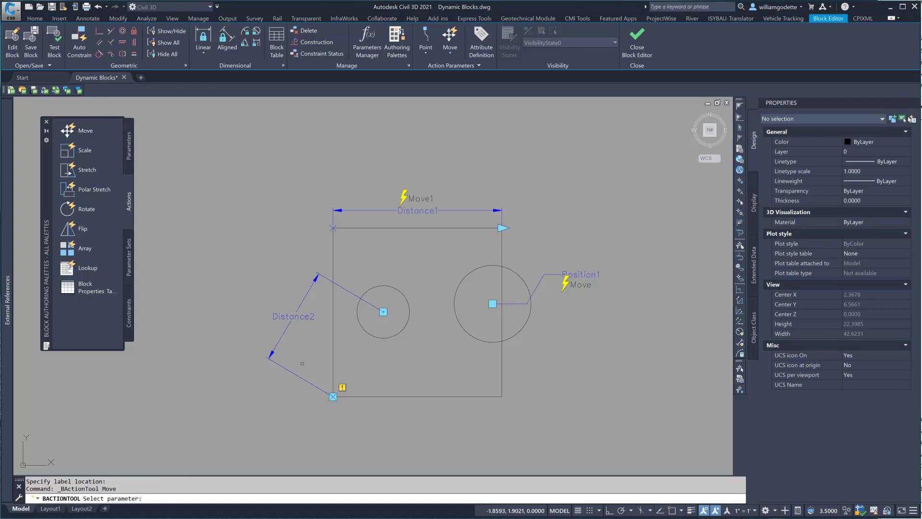
pyautogui.click(293, 316)
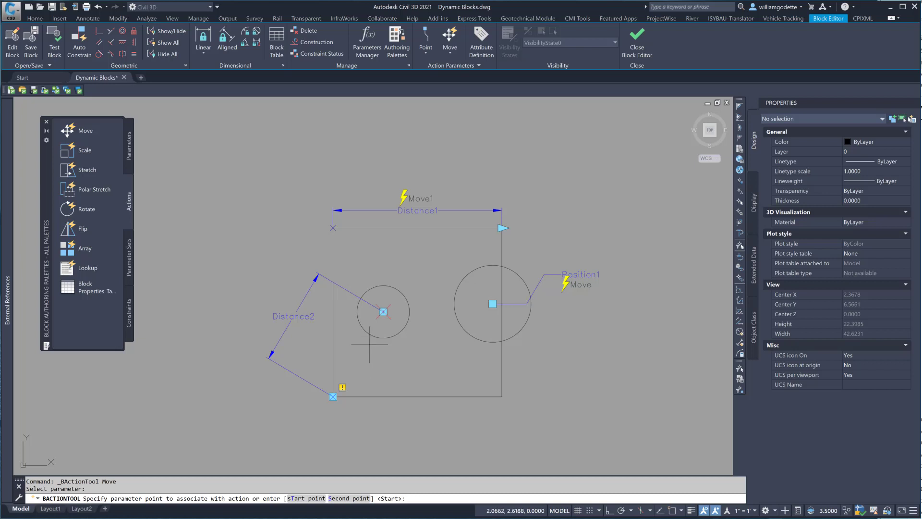
pyautogui.click(383, 311)
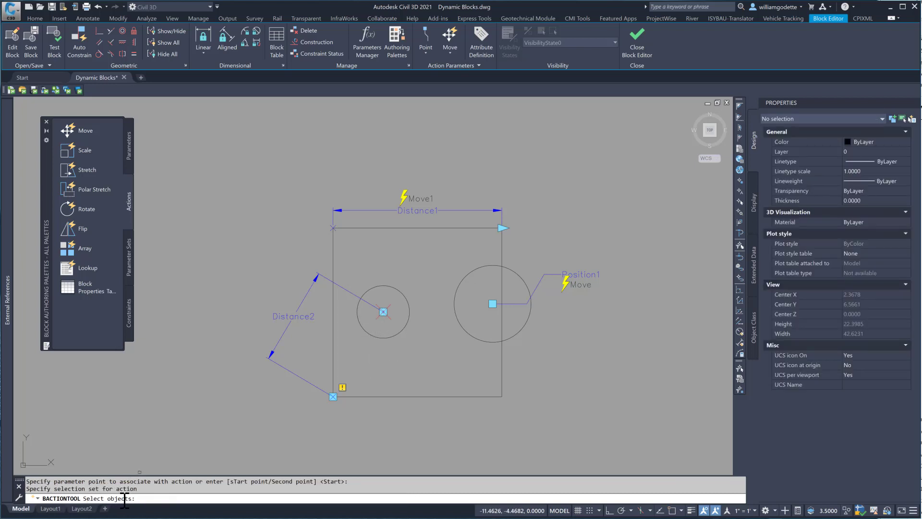
pyautogui.click(394, 345)
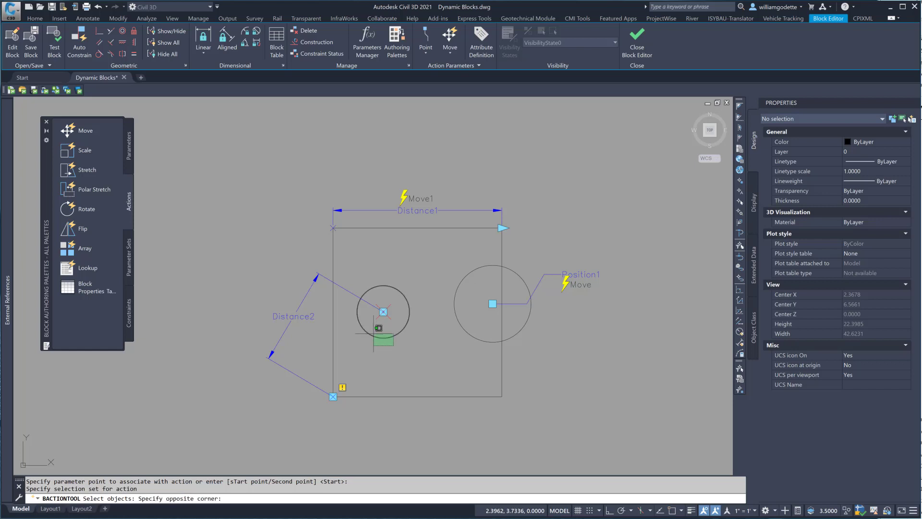
pyautogui.click(370, 320)
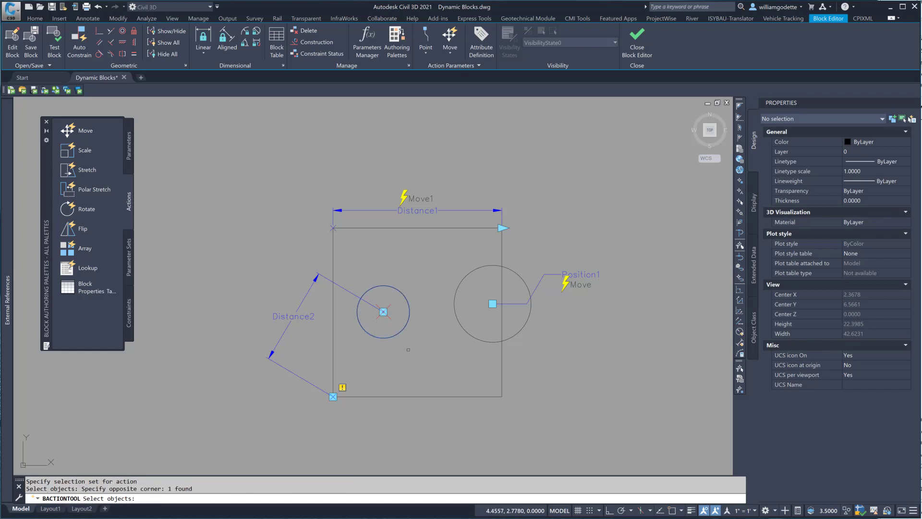
pyautogui.press('Return')
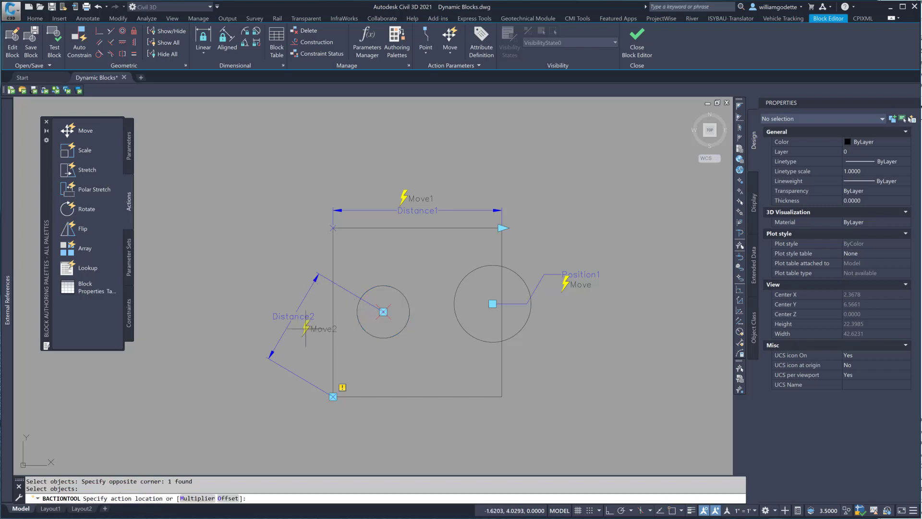
pyautogui.click(260, 304)
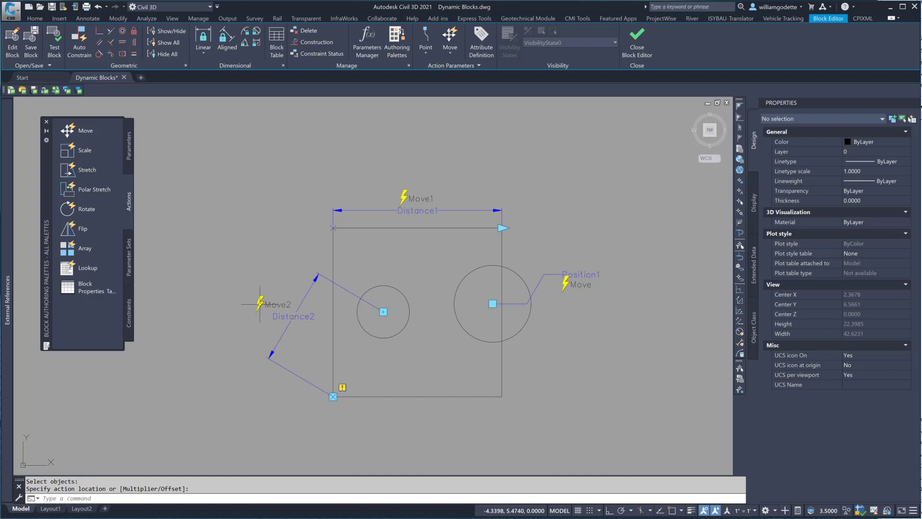
pyautogui.press('Escape')
# Step: Set the polar parameter's number of grips to 1 and clear the selection
pyautogui.click(312, 321)
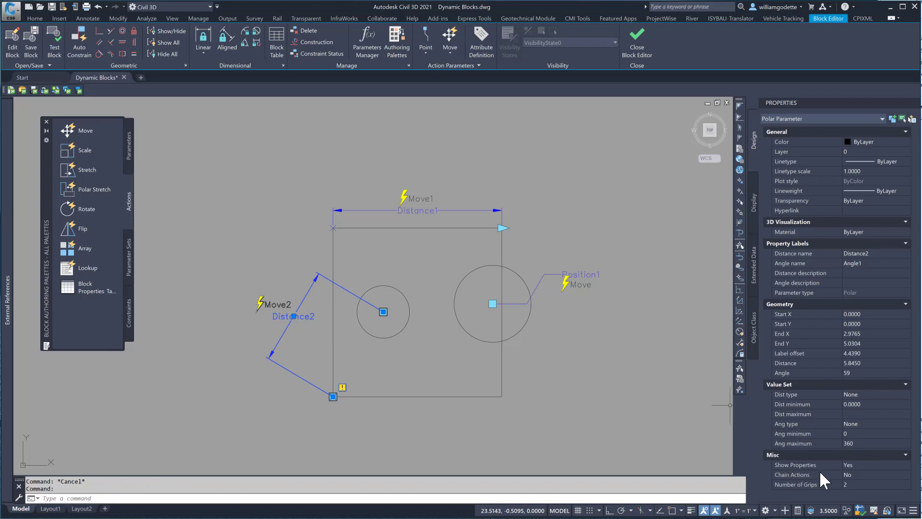
pyautogui.click(852, 484)
pyautogui.click(853, 484)
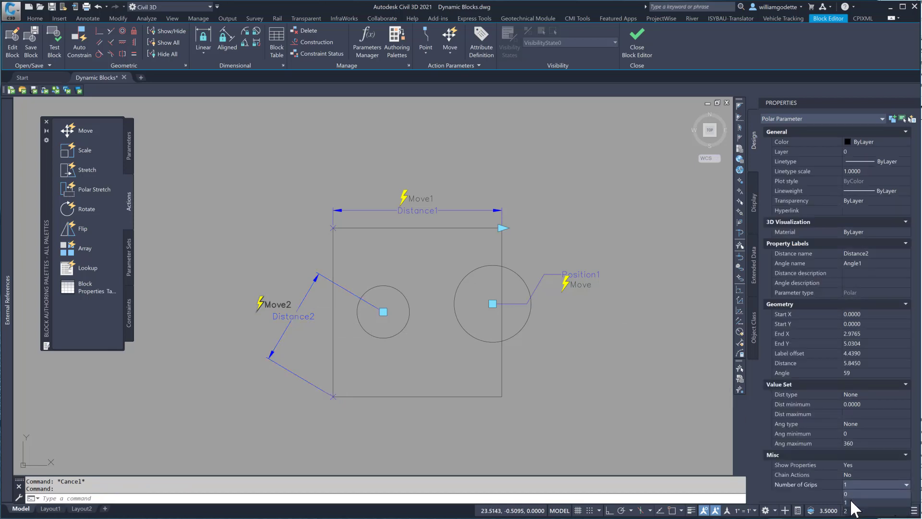
pyautogui.click(852, 503)
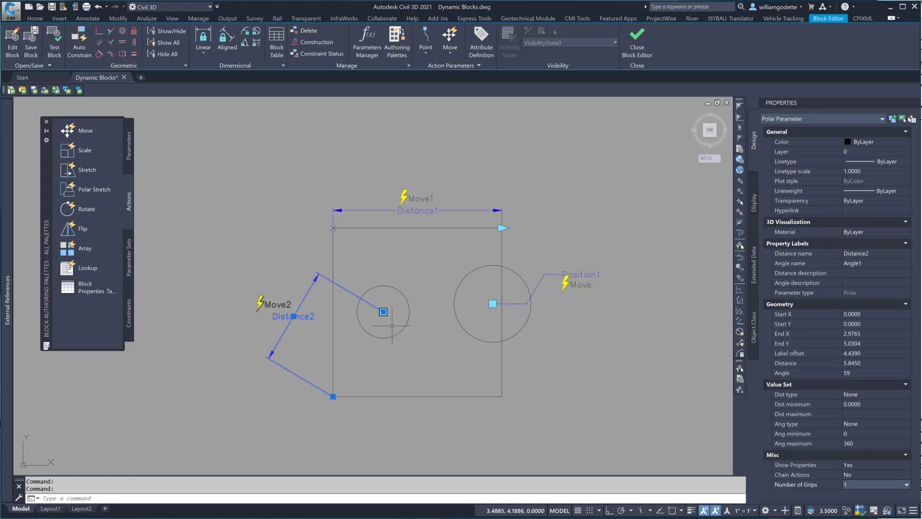
pyautogui.press('Escape')
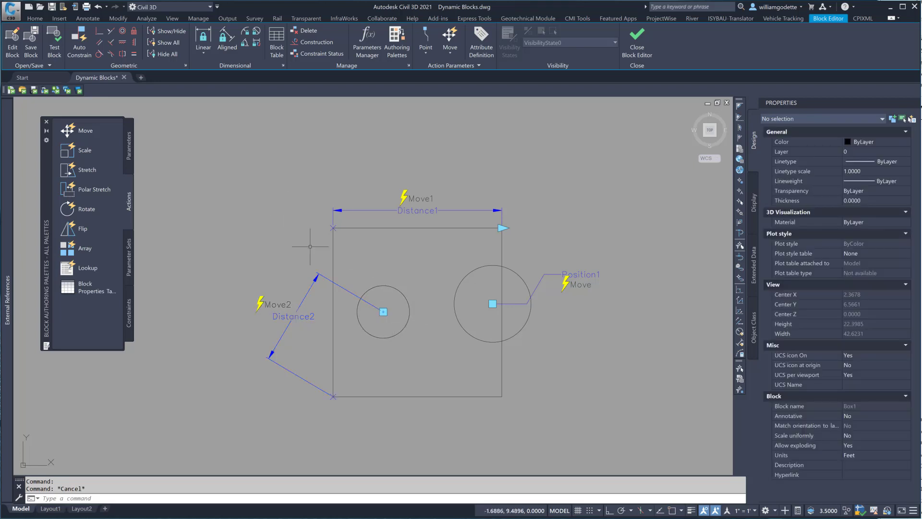
# Step: Save the block definition and test the block by sliding the square right to a distance of about 24.7
pyautogui.click(34, 46)
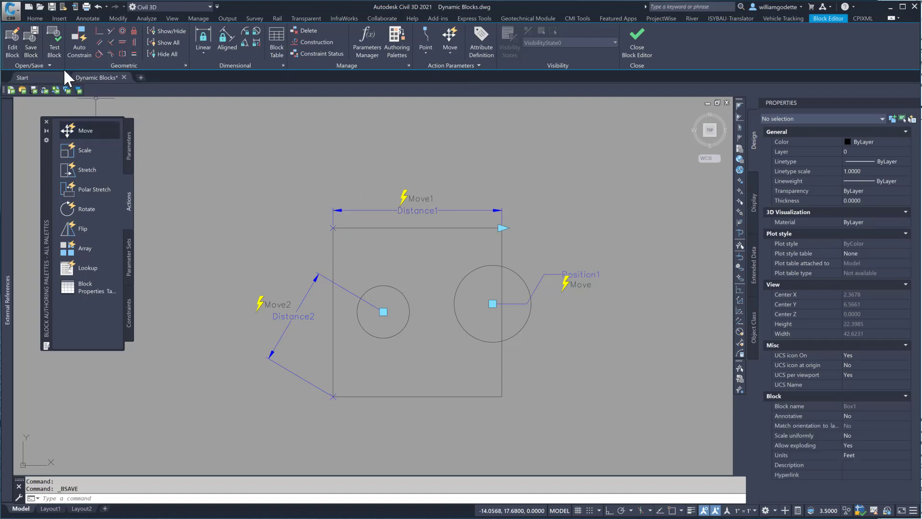
pyautogui.click(55, 46)
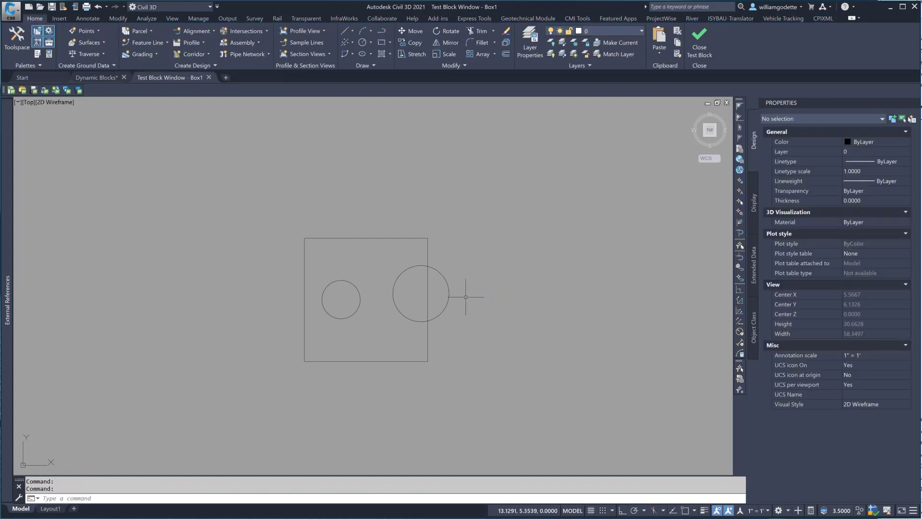
pyautogui.moveTo(459, 293); pyautogui.dragTo(432, 288)
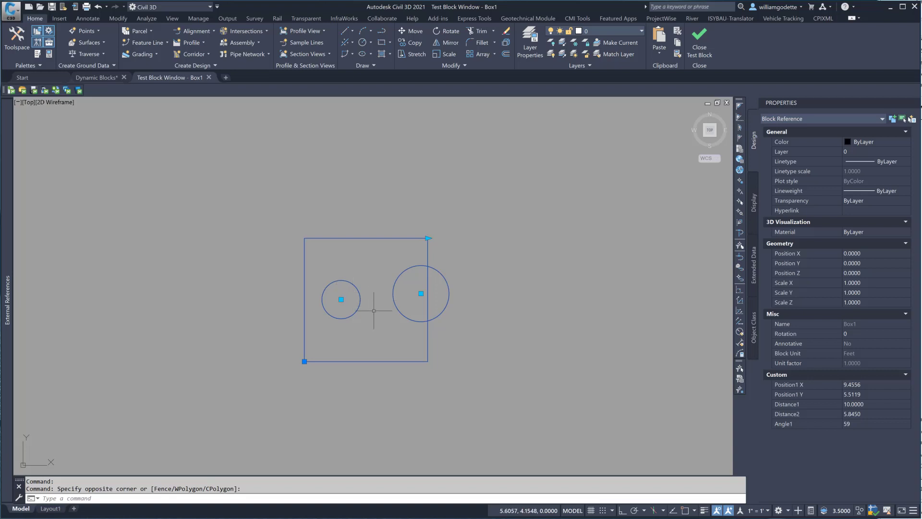
pyautogui.click(427, 238)
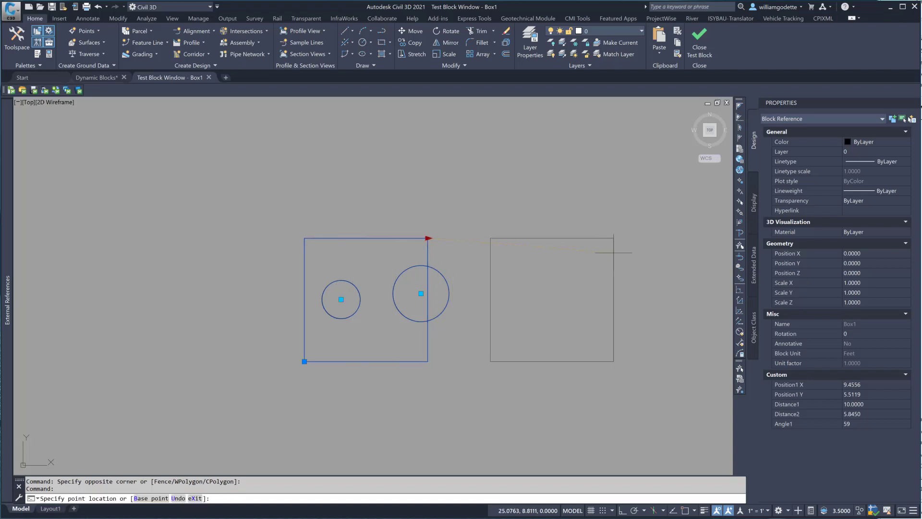
pyautogui.click(609, 238)
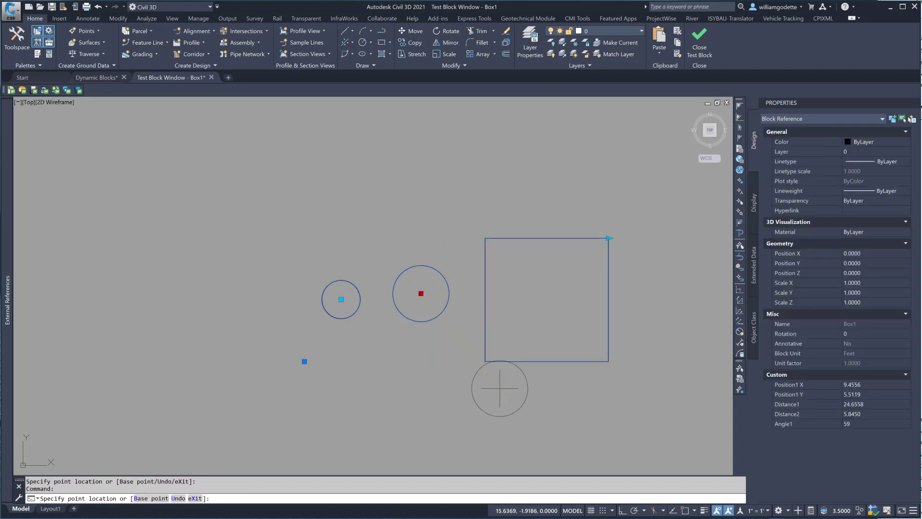
# Step: Move the test block's larger circle just below the square and its smaller circle above the upper-left corner, about 18.7 away at 43 degrees
pyautogui.click(513, 400)
pyautogui.click(342, 299)
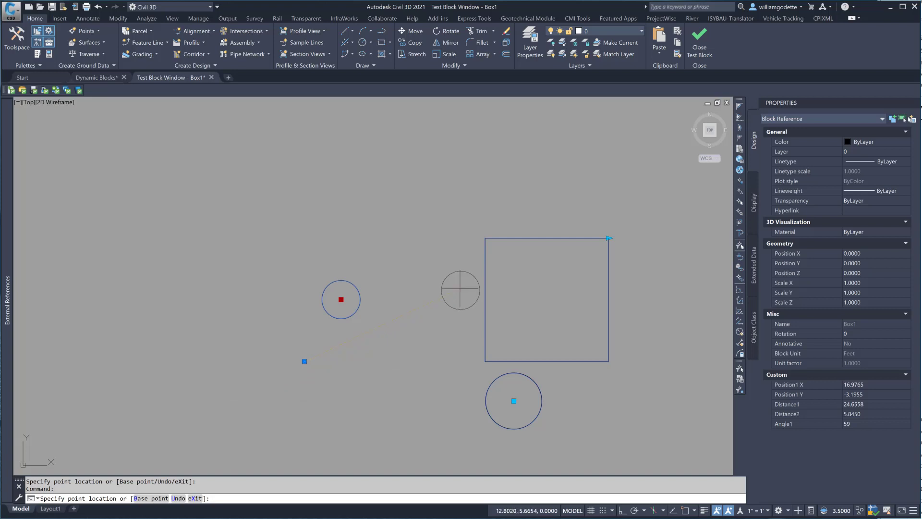
pyautogui.click(474, 205)
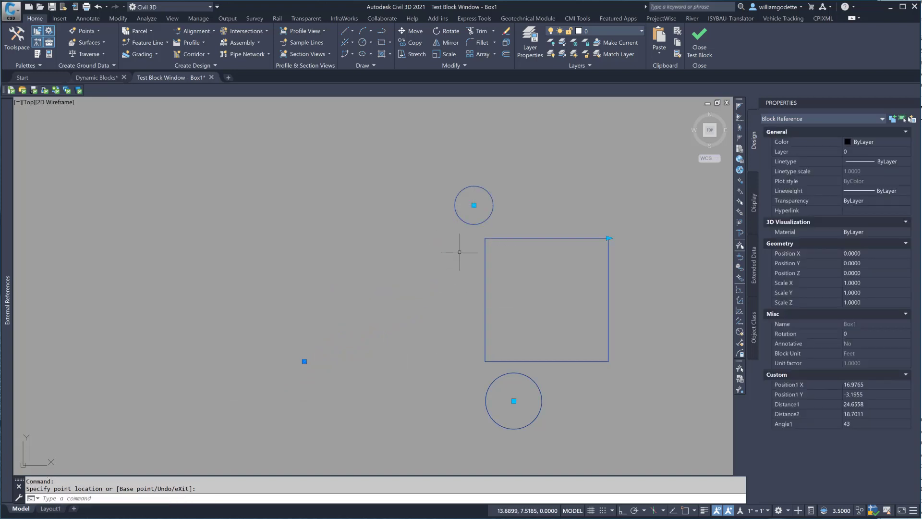
# Step: Move the test block's larger circle back left to about X 1.74, Y 6.18 and slide the square to a distance of about 12.4
pyautogui.click(514, 402)
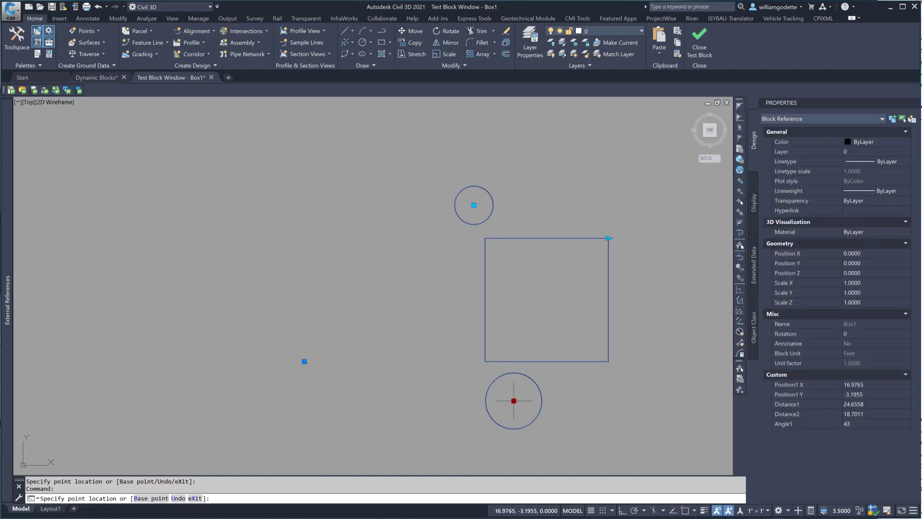
pyautogui.click(327, 285)
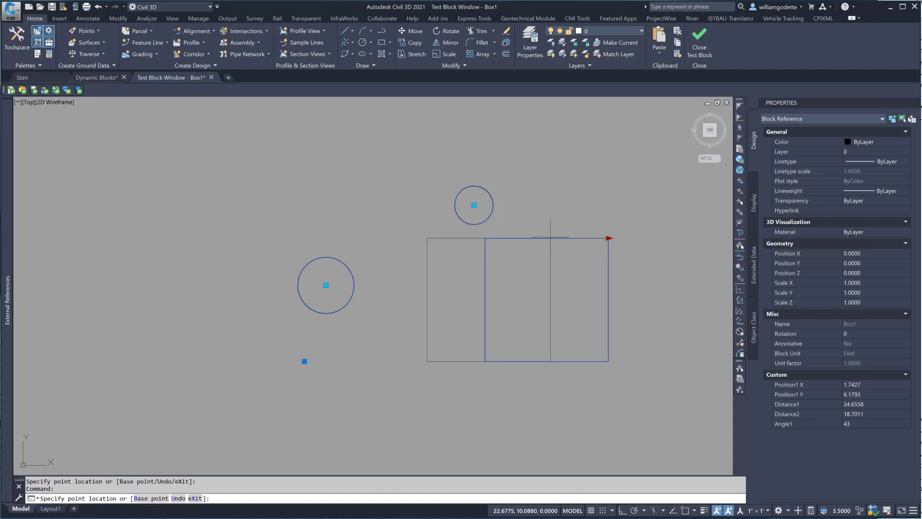
pyautogui.click(433, 315)
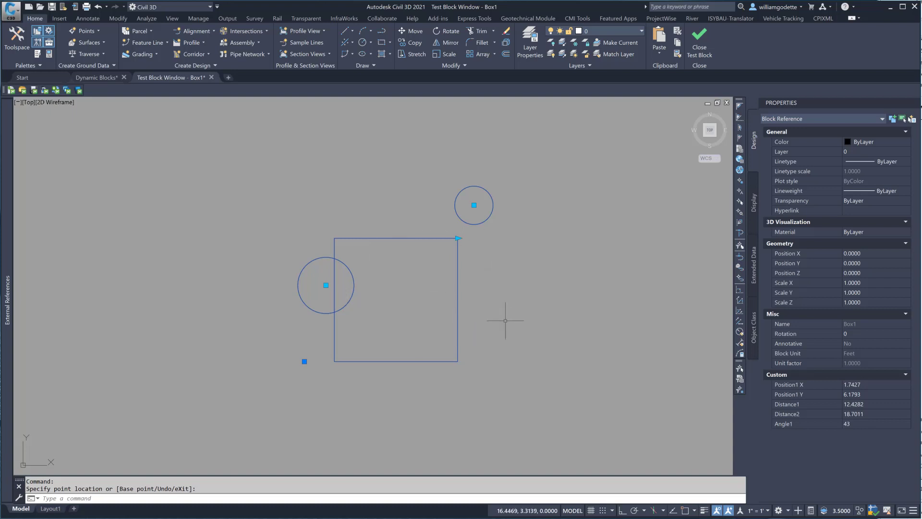
# Step: End the block test and close the block editor, saving the changes to Box1
pyautogui.click(701, 49)
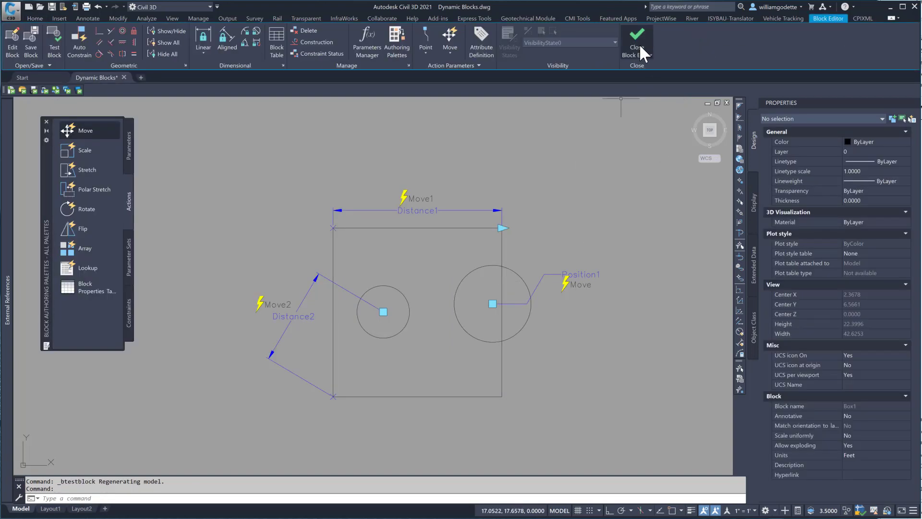
pyautogui.click(638, 41)
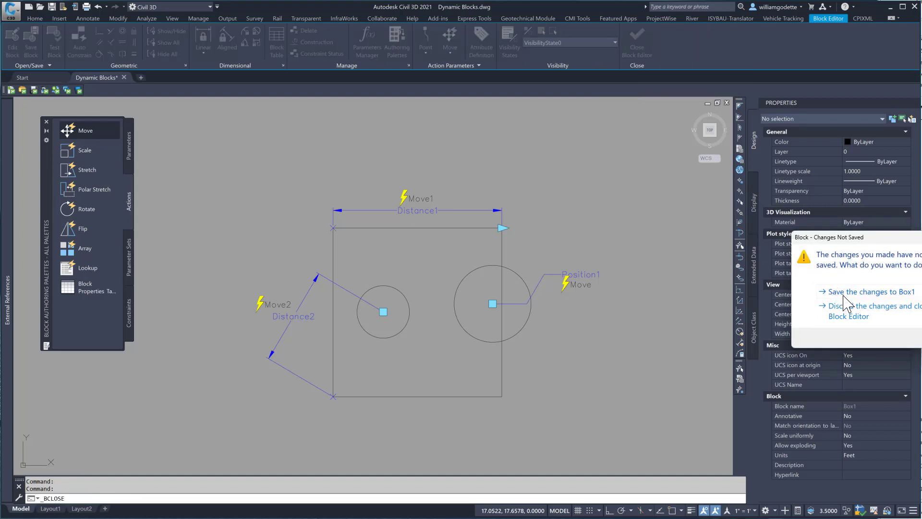
pyautogui.click(883, 291)
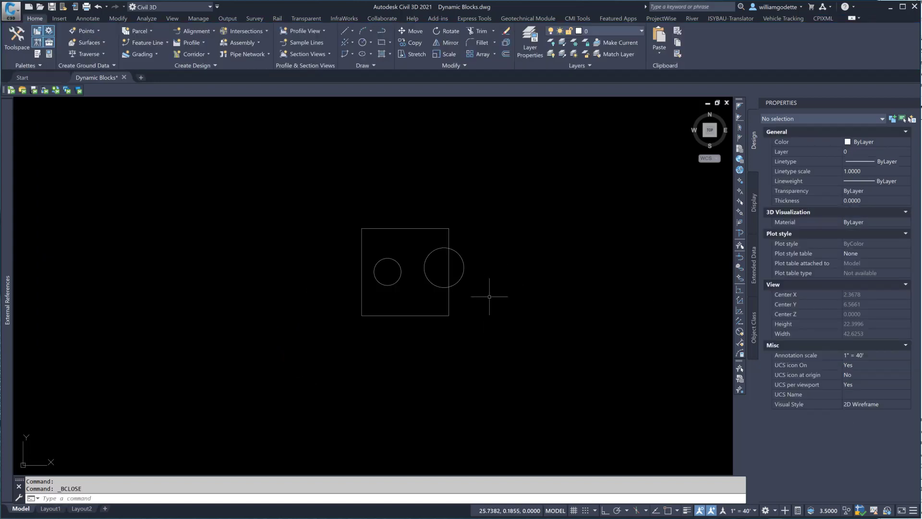
# Step: In the drawing's Box1 block, move the larger circle right of the square's lower-right corner and slide the square to a distance of about 20.1
pyautogui.moveTo(492, 303); pyautogui.dragTo(435, 296)
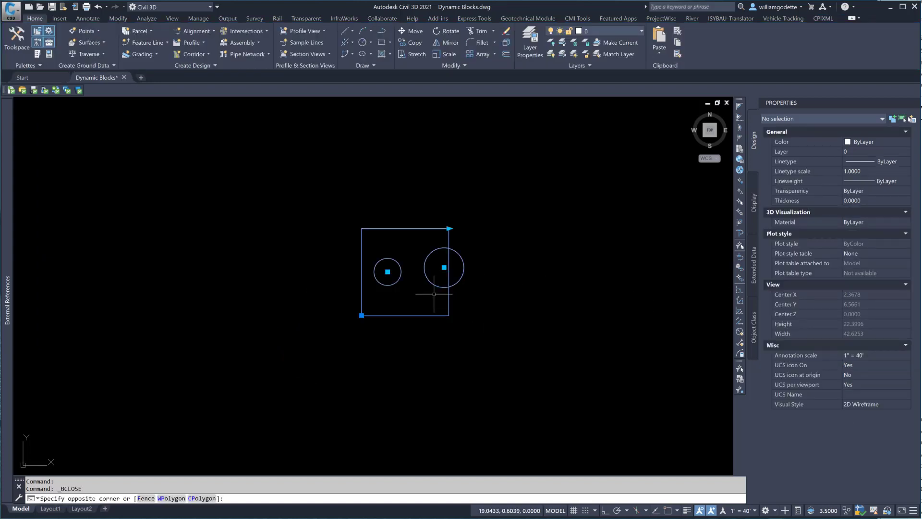
pyautogui.click(444, 267)
pyautogui.click(520, 317)
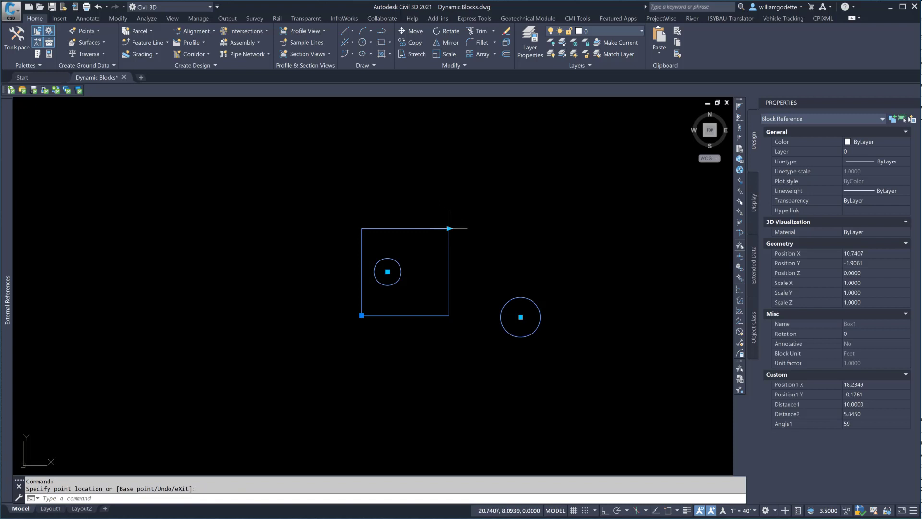
pyautogui.click(450, 228)
pyautogui.click(538, 228)
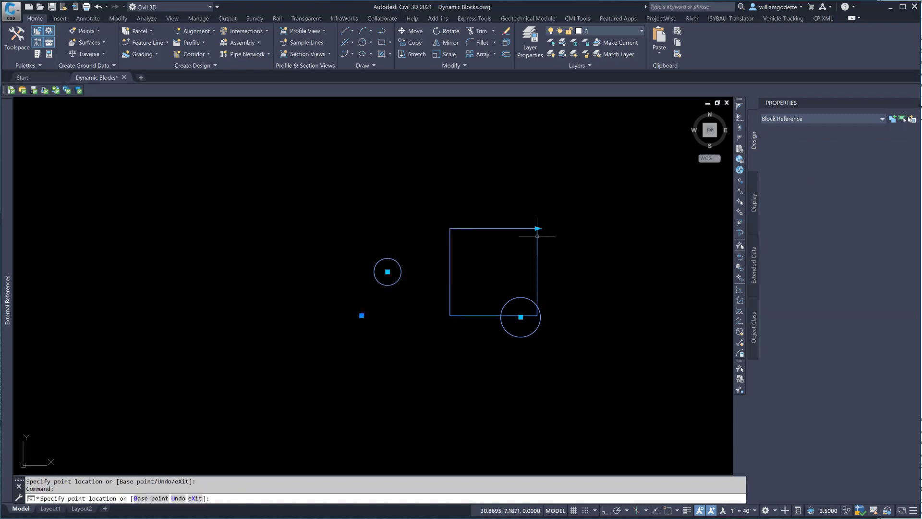
# Step: Move the smaller circle by its polar grip to about 15.7 from the base point at 60 degrees and clear the selection
pyautogui.click(387, 272)
pyautogui.click(427, 198)
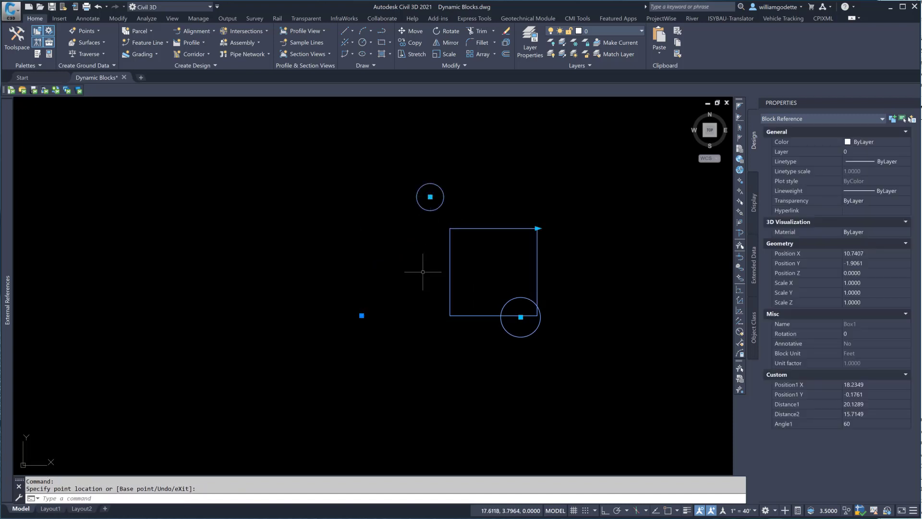
pyautogui.press('Escape')
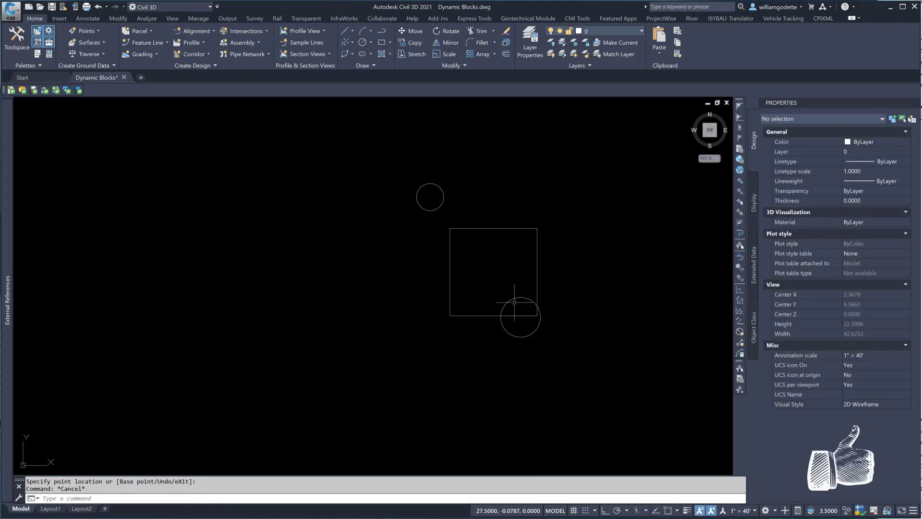